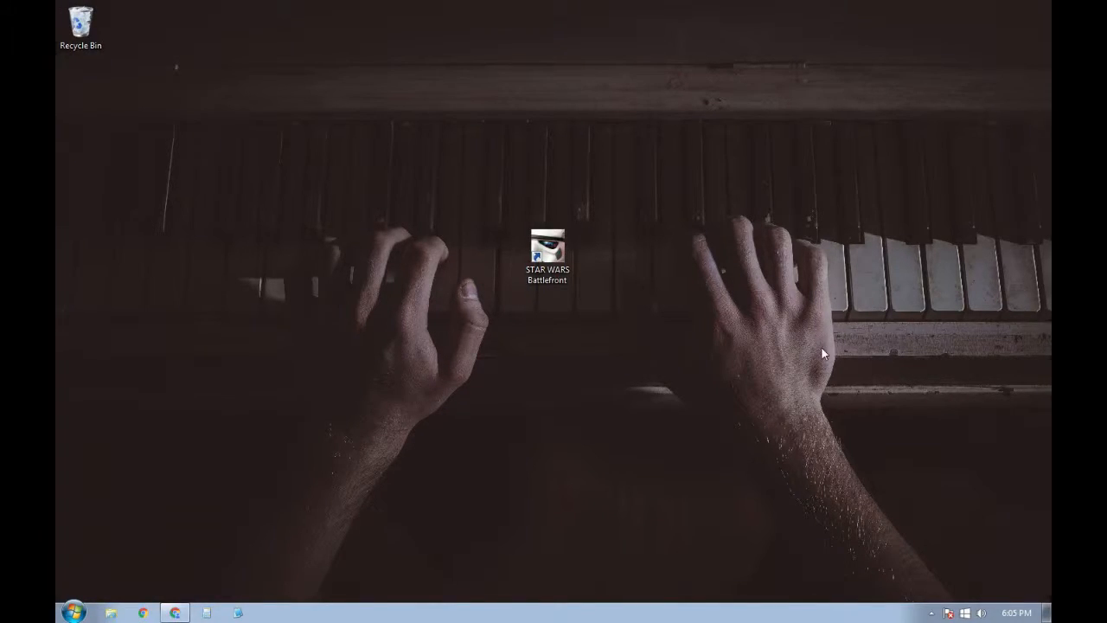
left_click(932, 612)
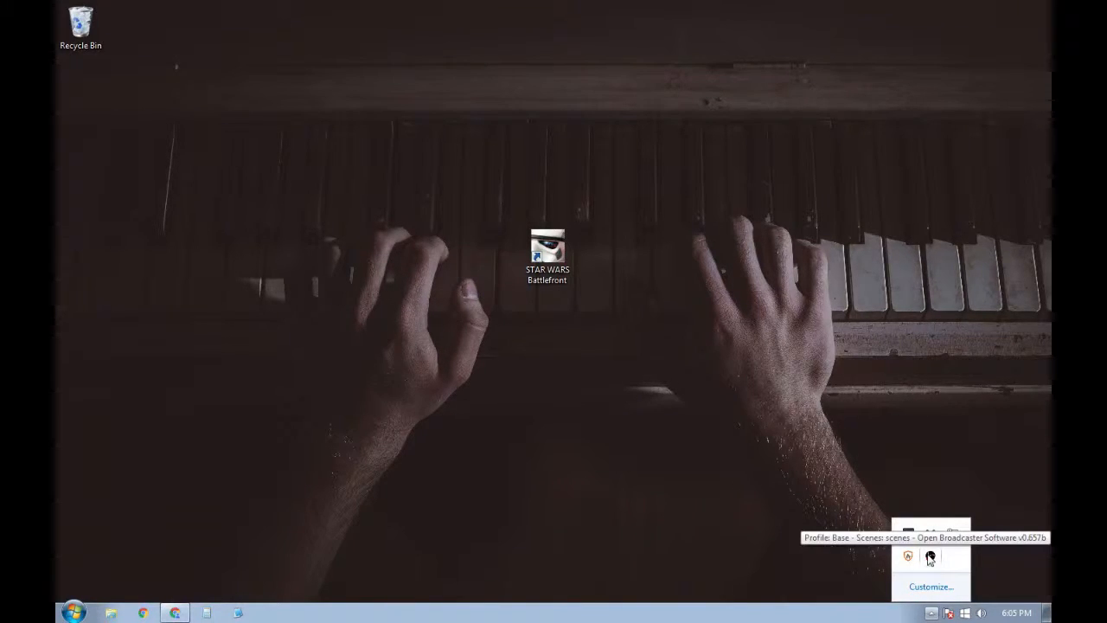
left_click(932, 615)
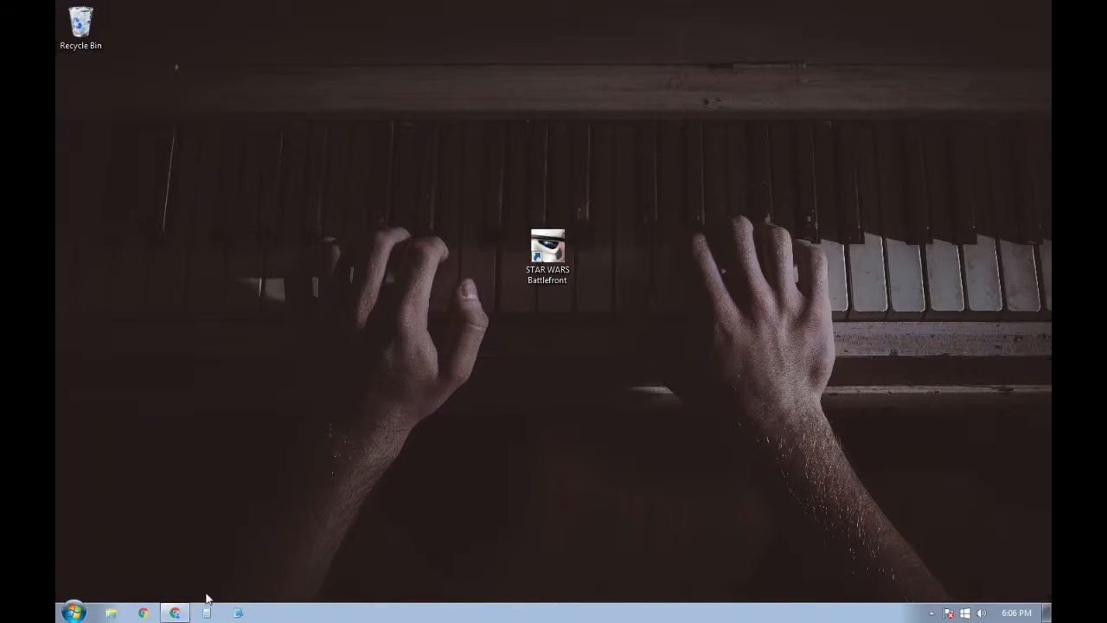
- Switch to the MSI Afterburner page in Google Chrome and show its Downloads section
mouse_move(181, 614)
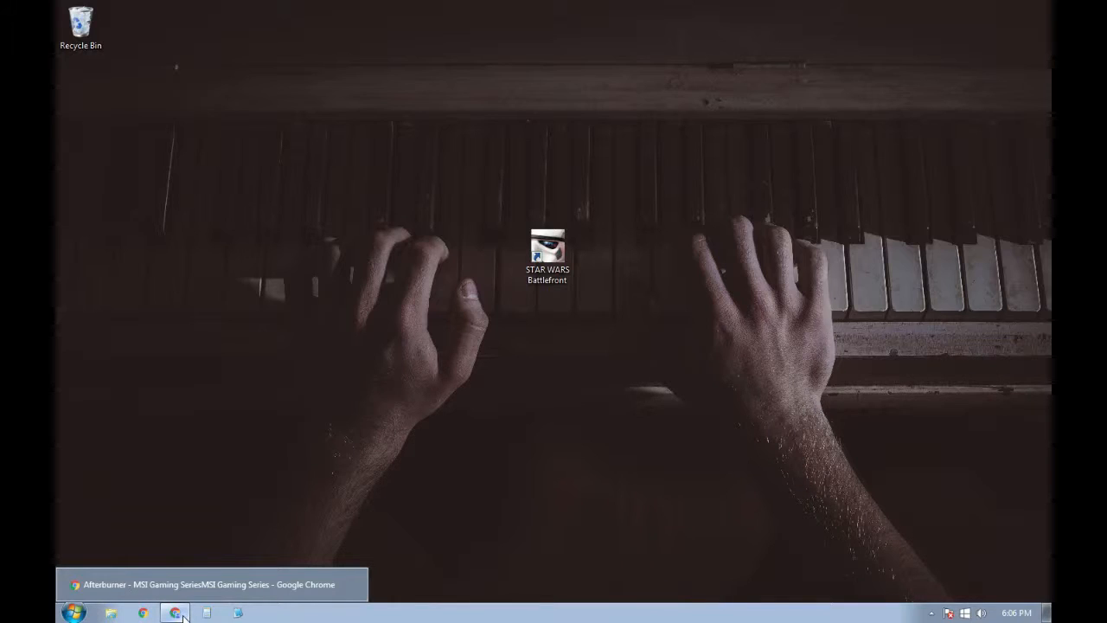
left_click(216, 584)
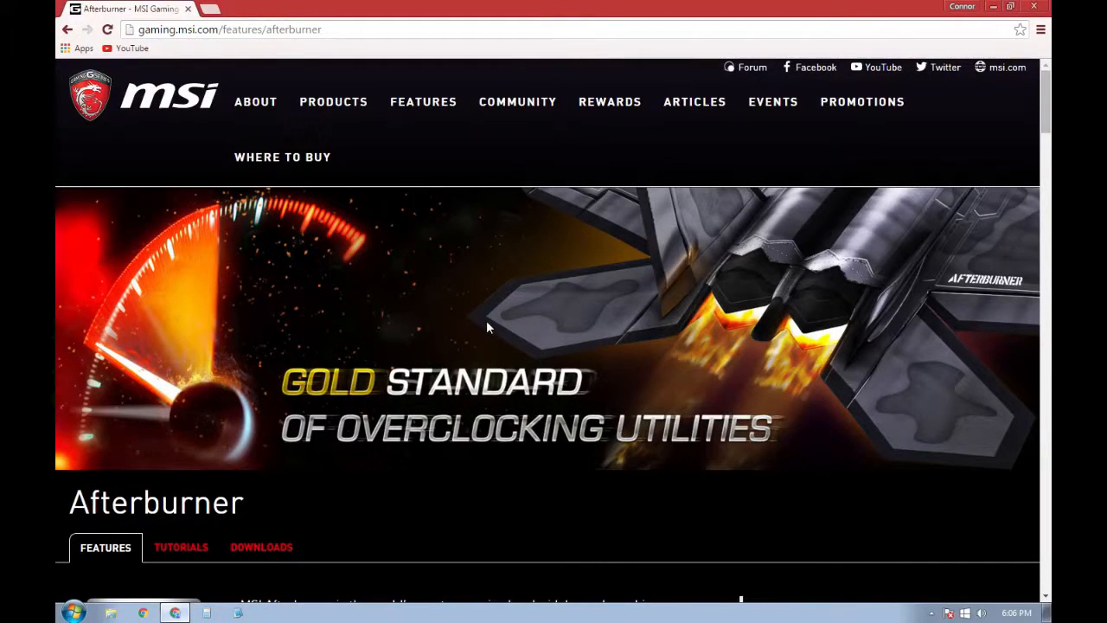
scroll(415, 279, "down", 1)
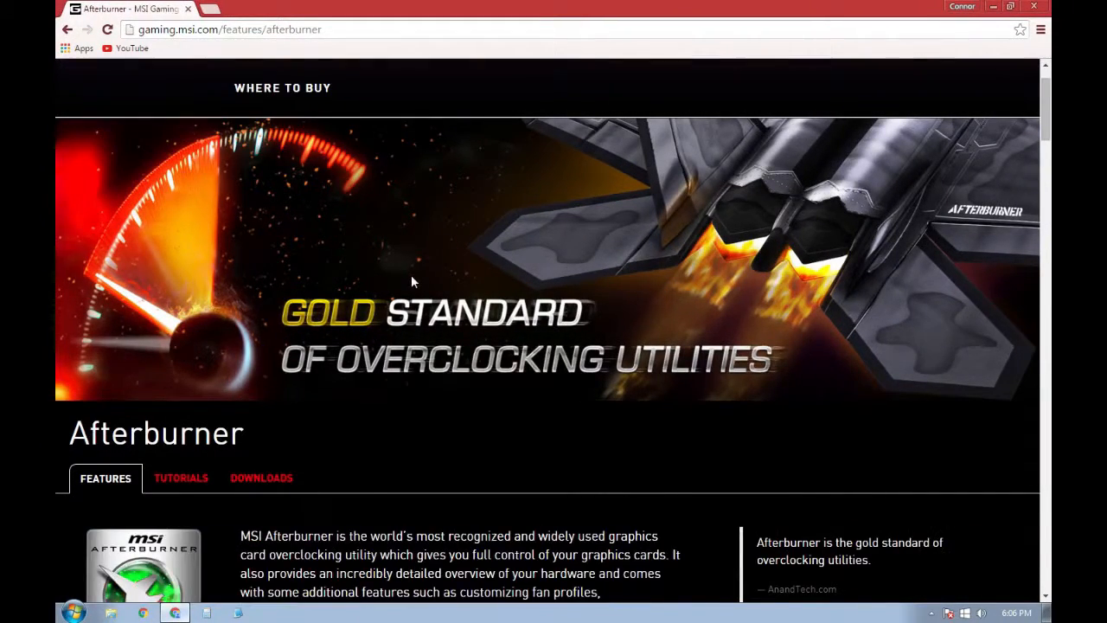
scroll(410, 275, "up", 1)
scroll(410, 285, "down", 2)
left_click(261, 407)
scroll(413, 346, "down", 1)
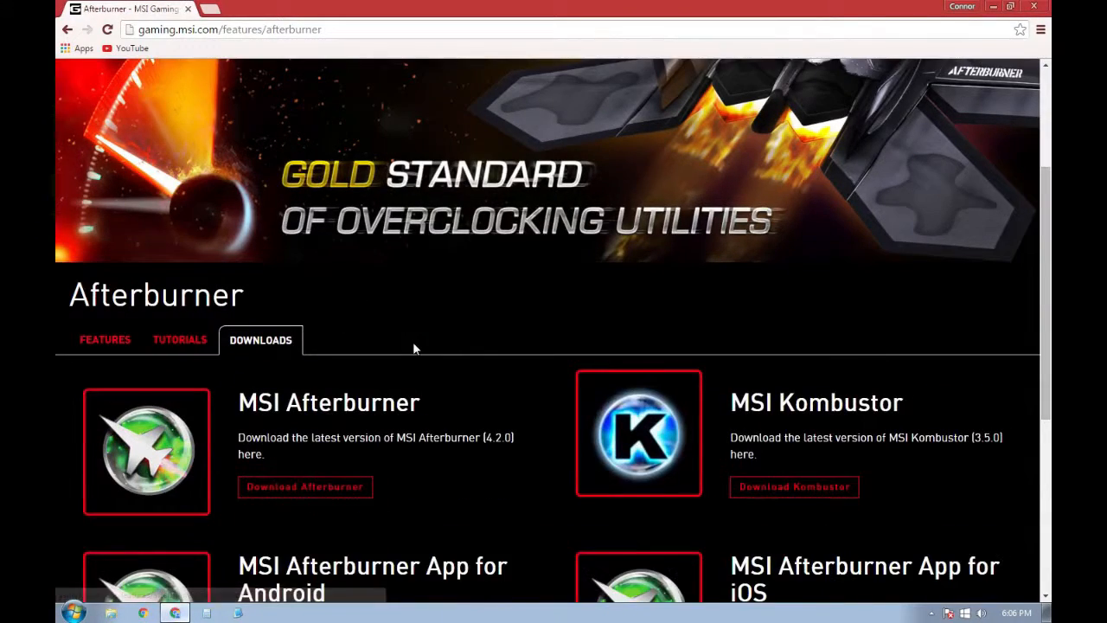
- Look at the Afterburner page's Features and Tutorials sections, then return to the list of downloads
left_click(104, 340)
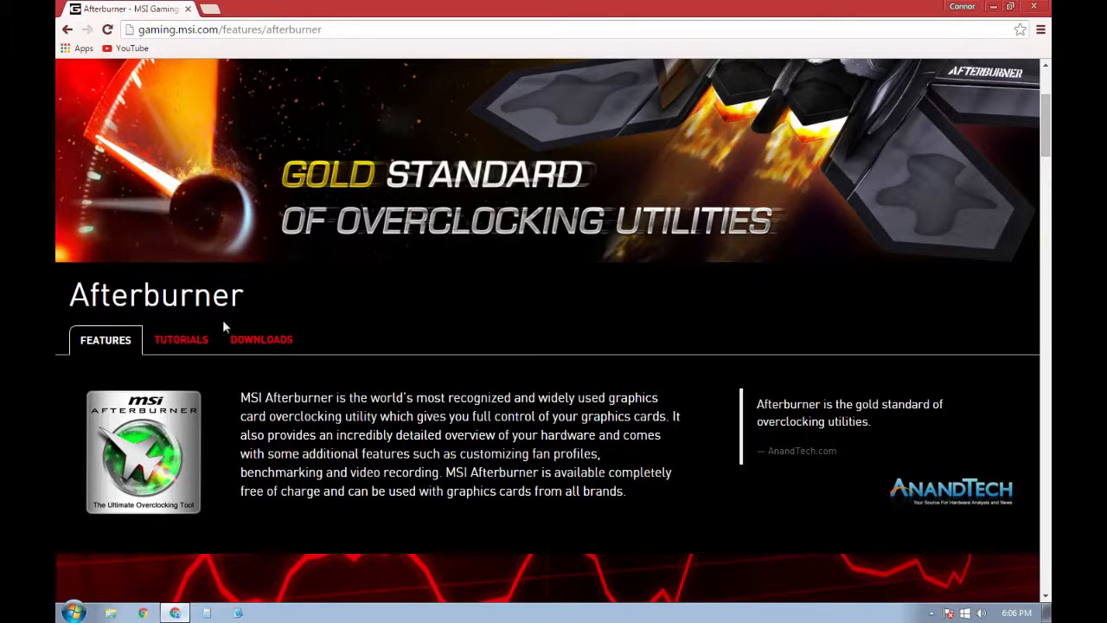
left_click(185, 344)
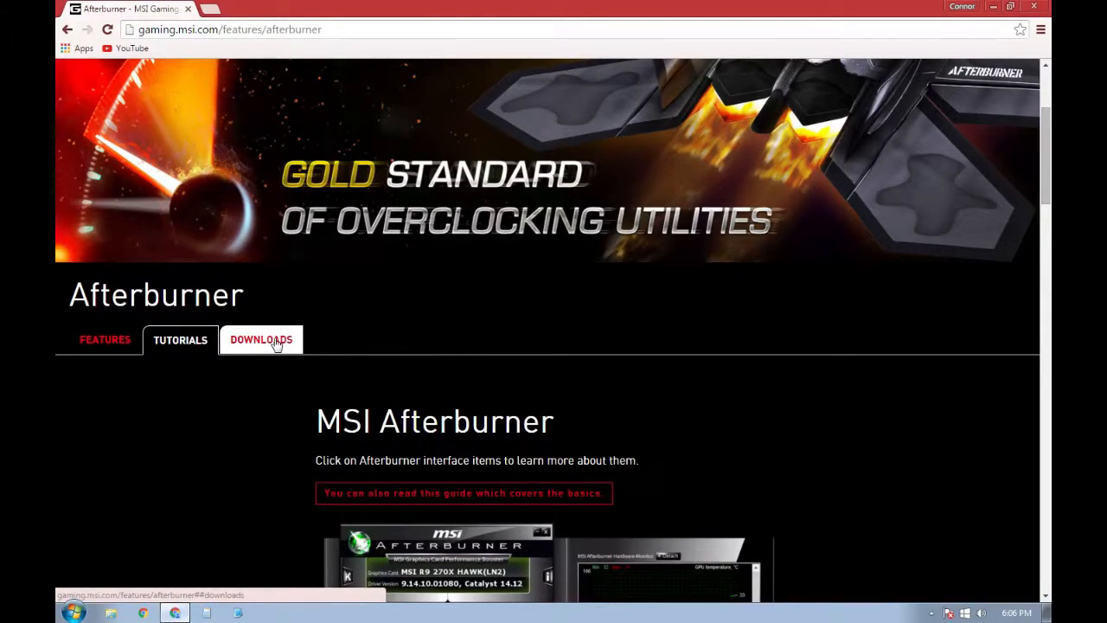
left_click(277, 344)
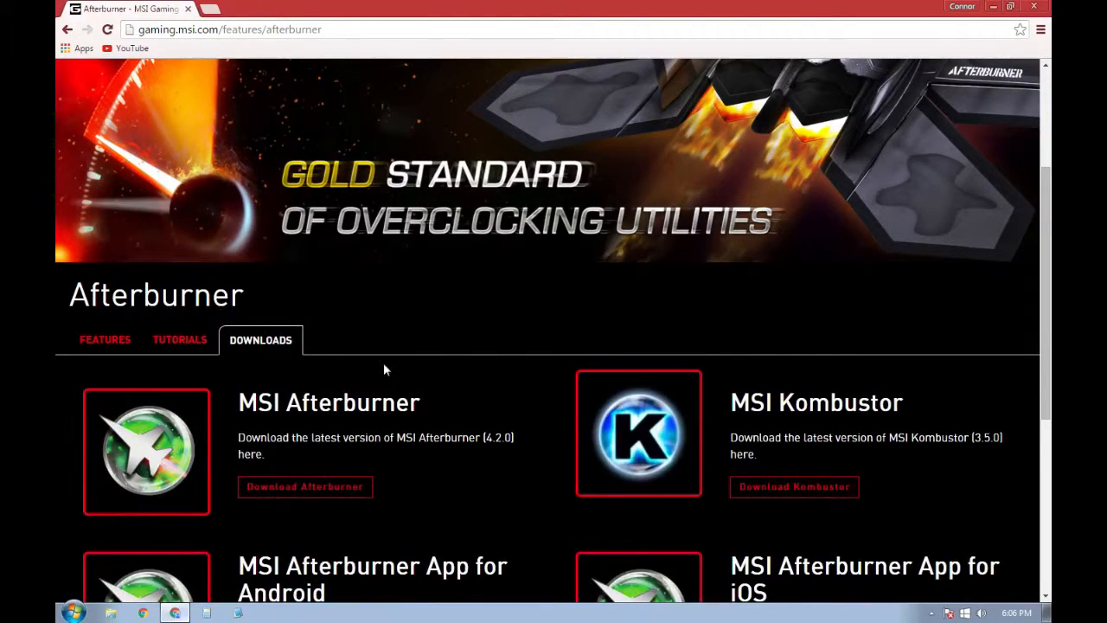
scroll(345, 349, "down", 3)
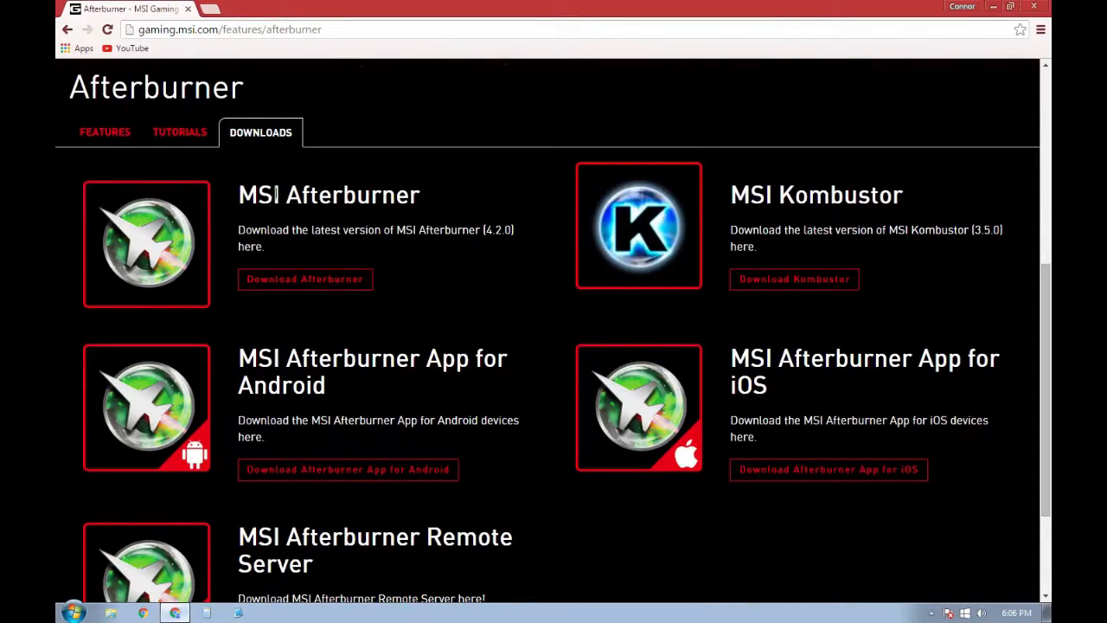
left_click(325, 278)
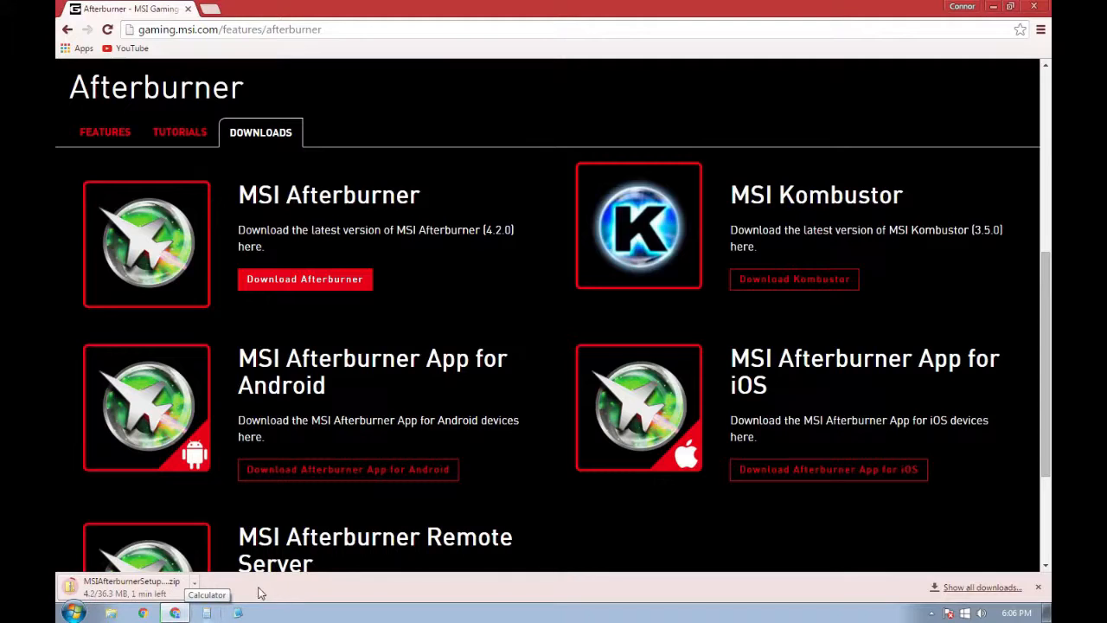
left_click(198, 587)
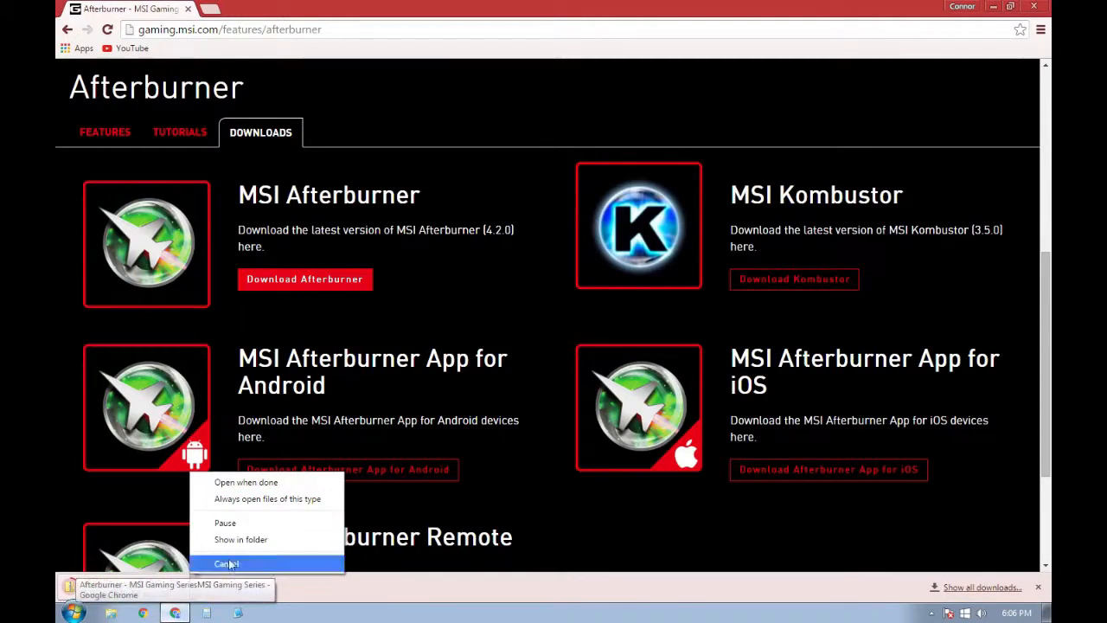
left_click(247, 562)
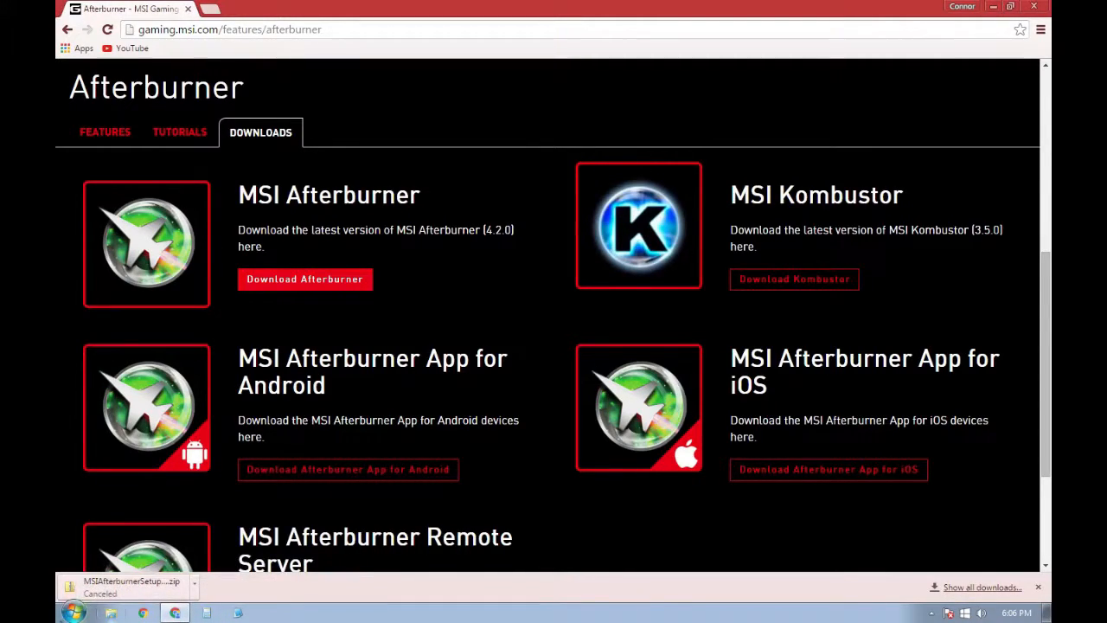
- Move the existing MSIAfterburnerSetup zip from the Downloads folder to the desktop, beside the STAR WARS Battlefront shortcut
left_click(110, 612)
left_click(351, 228)
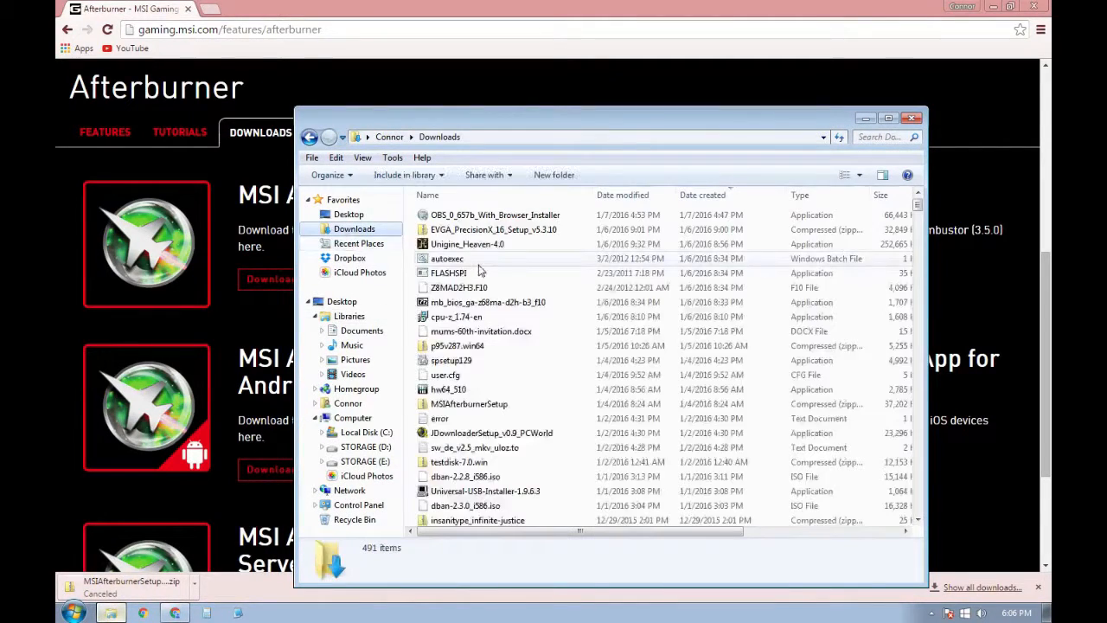
left_click(1009, 7)
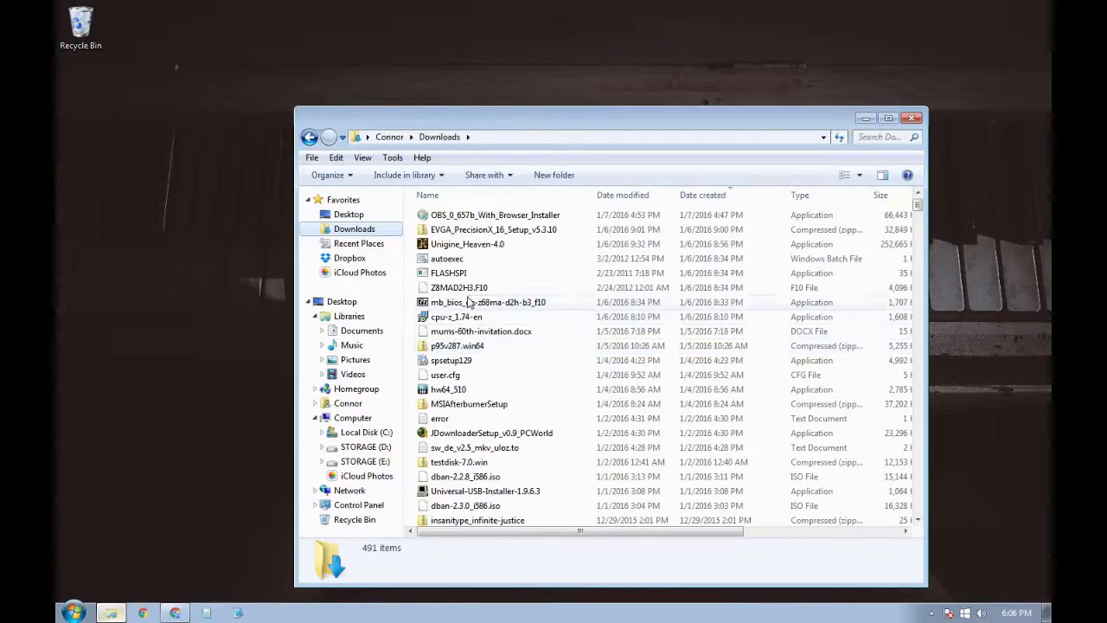
left_click_drag(467, 404, 214, 294)
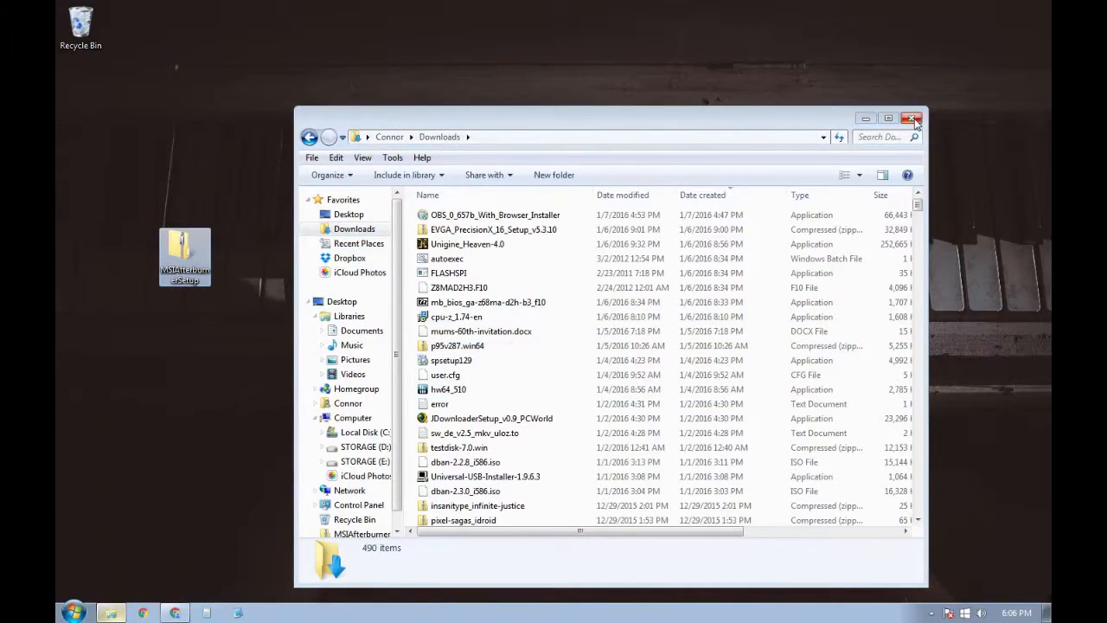
left_click(911, 118)
left_click_drag(182, 242, 623, 270)
left_click(643, 262)
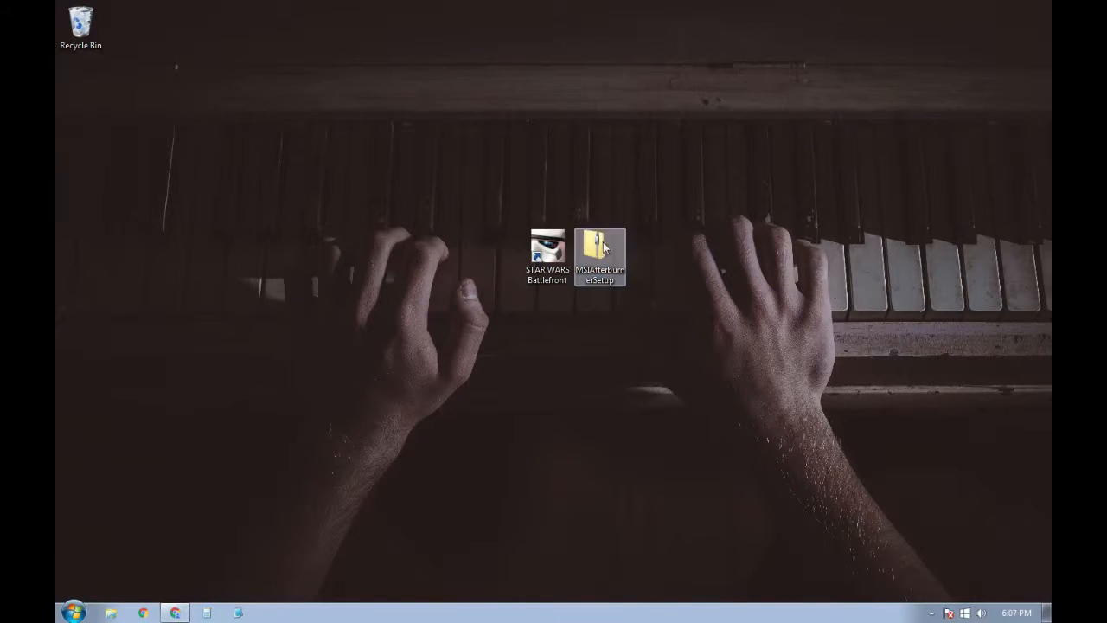
- Extract all files from the MSIAfterburnerSetup zip into an MSIAfterburnerSetup folder on the desktop
double_click(606, 249)
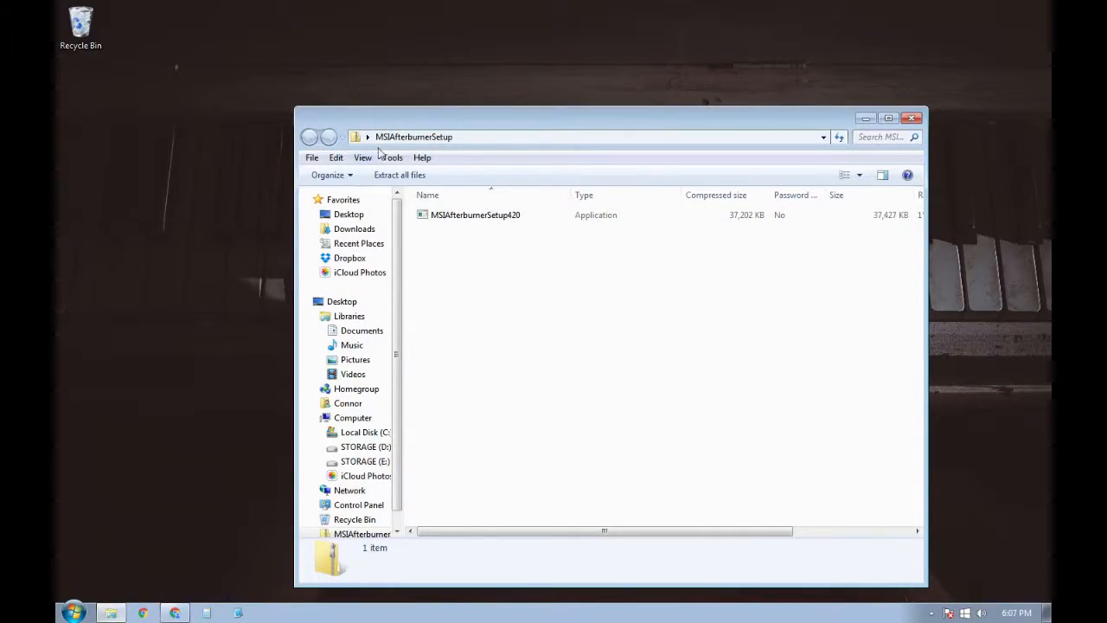
left_click(400, 174)
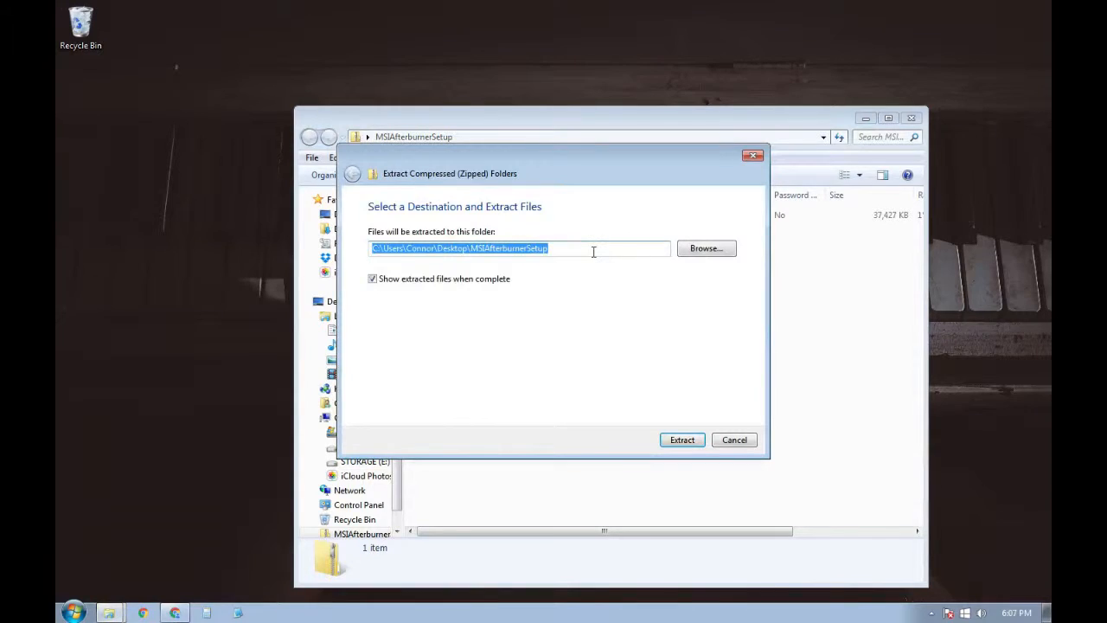
left_click(697, 445)
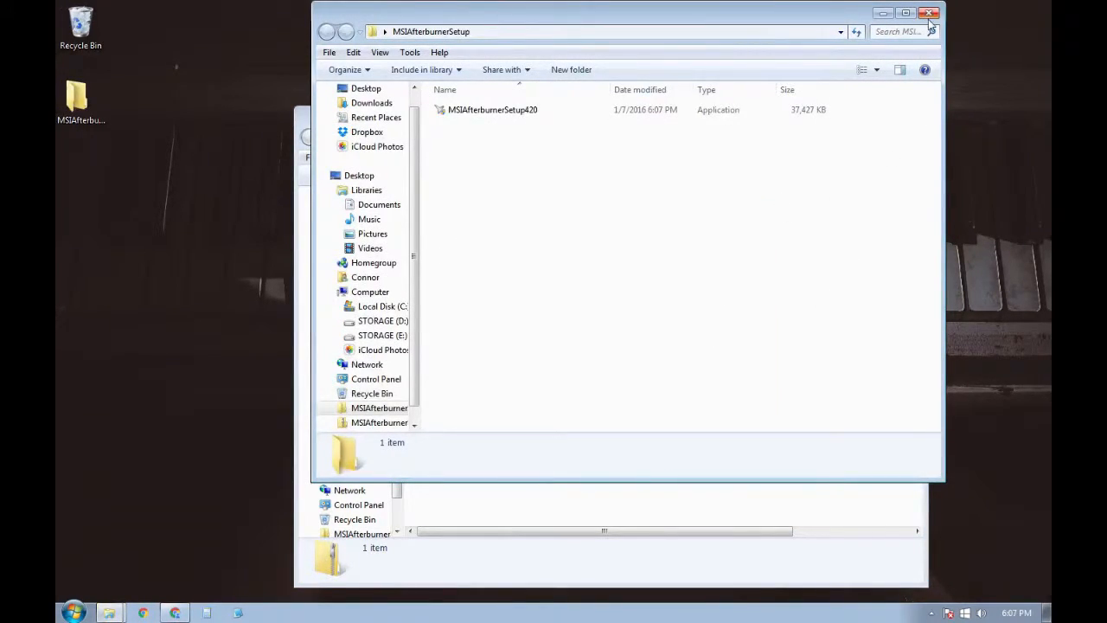
- Close both open folder windows and place the extracted MSIAfterburnerSetup folder beside the zip on the desktop
left_click(308, 120)
left_click(911, 117)
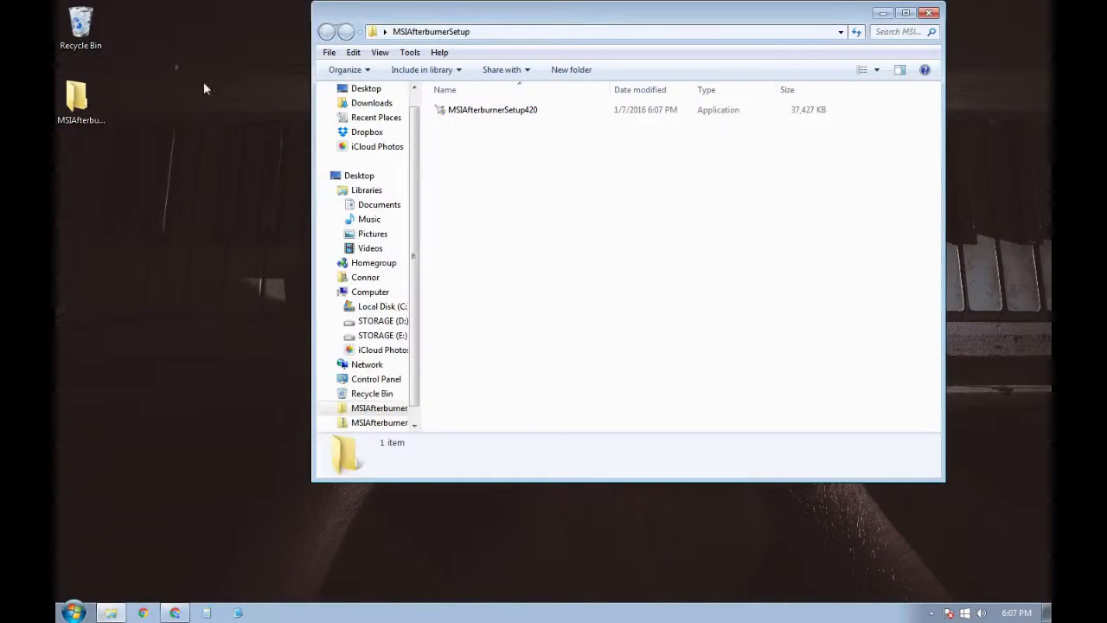
left_click(927, 13)
left_click_drag(86, 95, 646, 248)
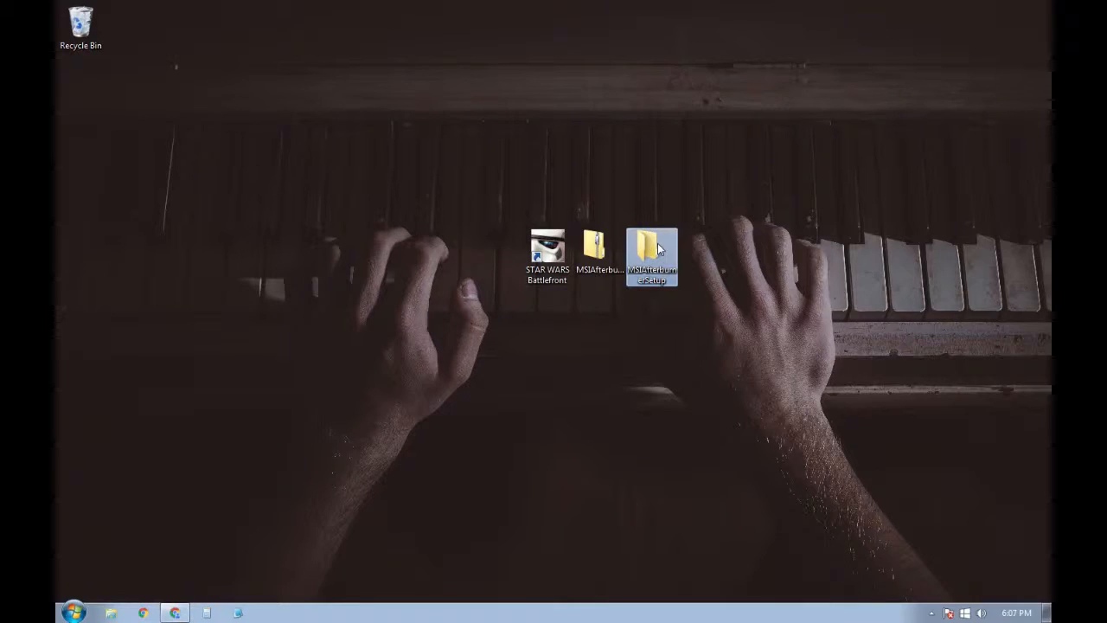
- Run MSIAfterburnerSetup420 from the extracted folder with English as the installer language and accept the license agreement
double_click(657, 248)
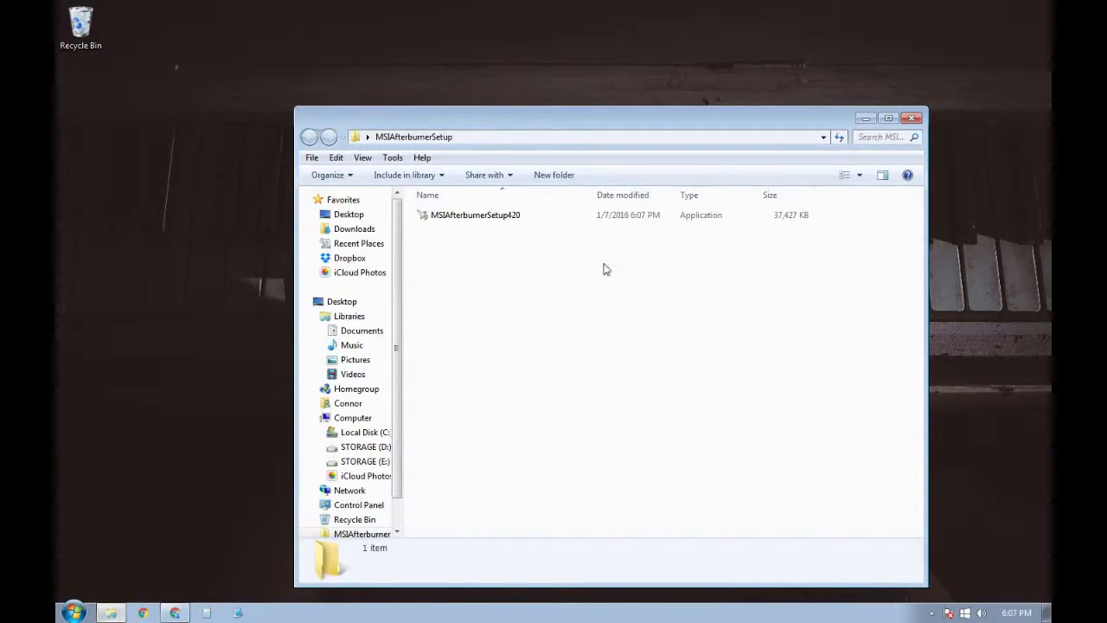
double_click(519, 217)
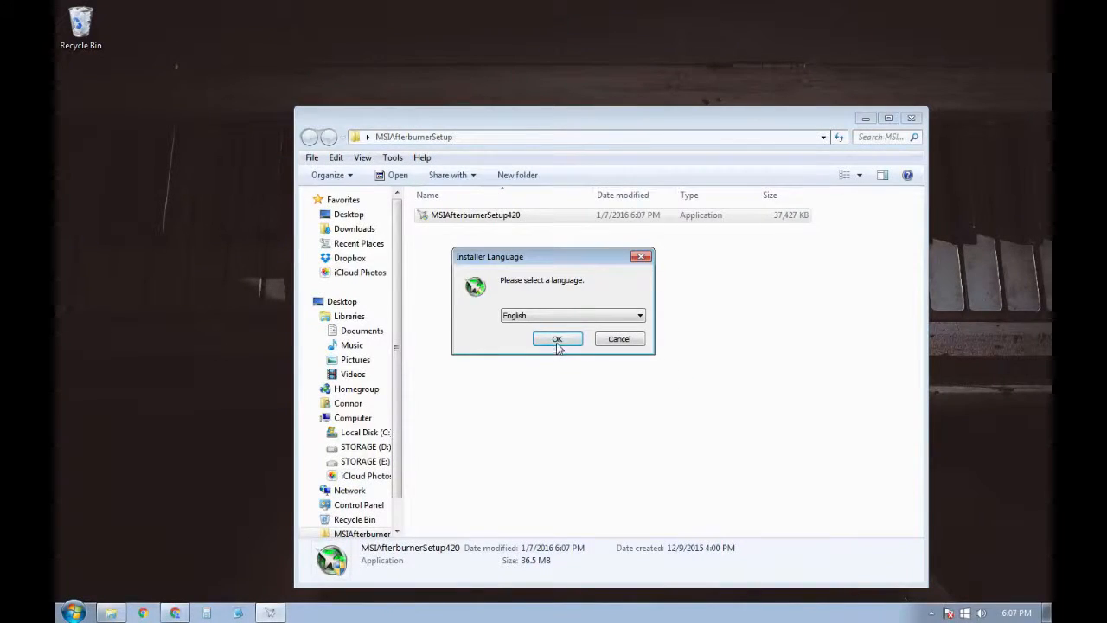
left_click(558, 340)
left_click(633, 419)
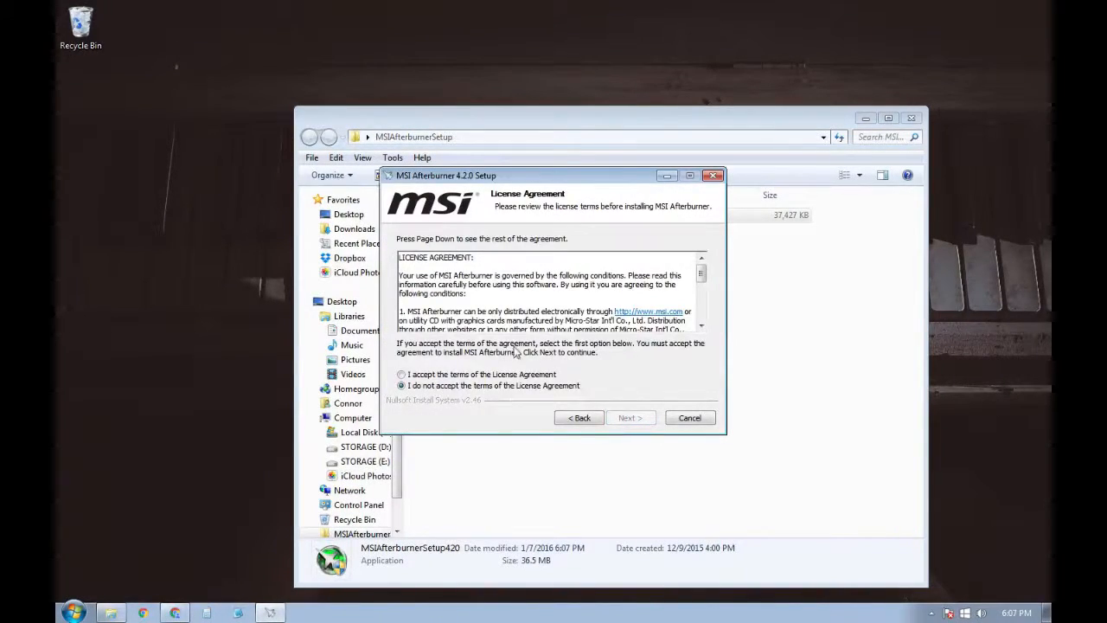
left_click(507, 375)
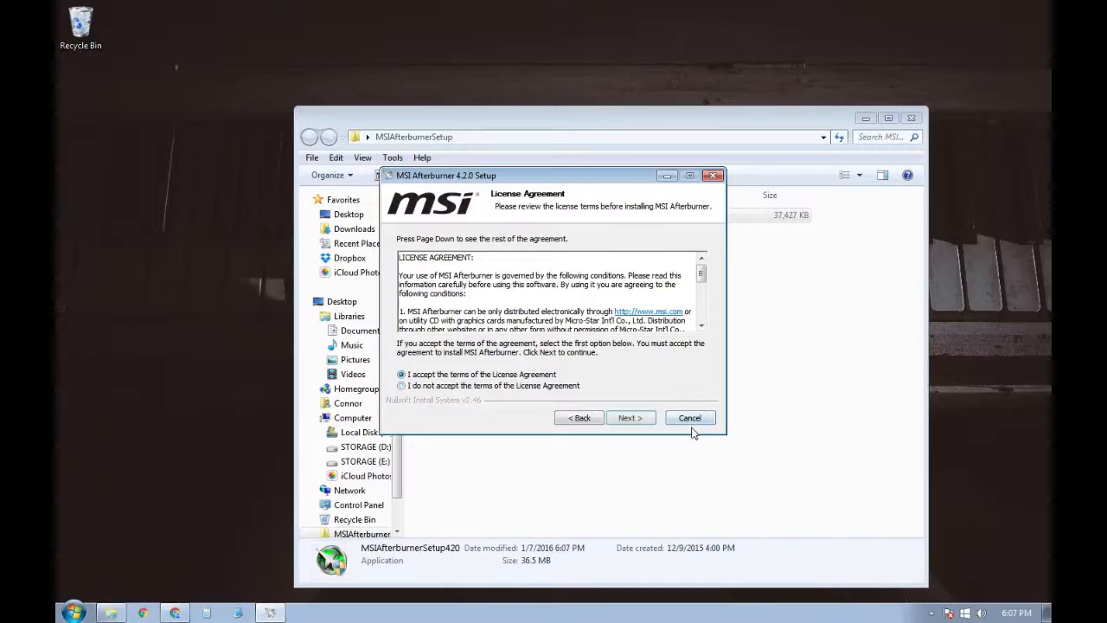
left_click(651, 419)
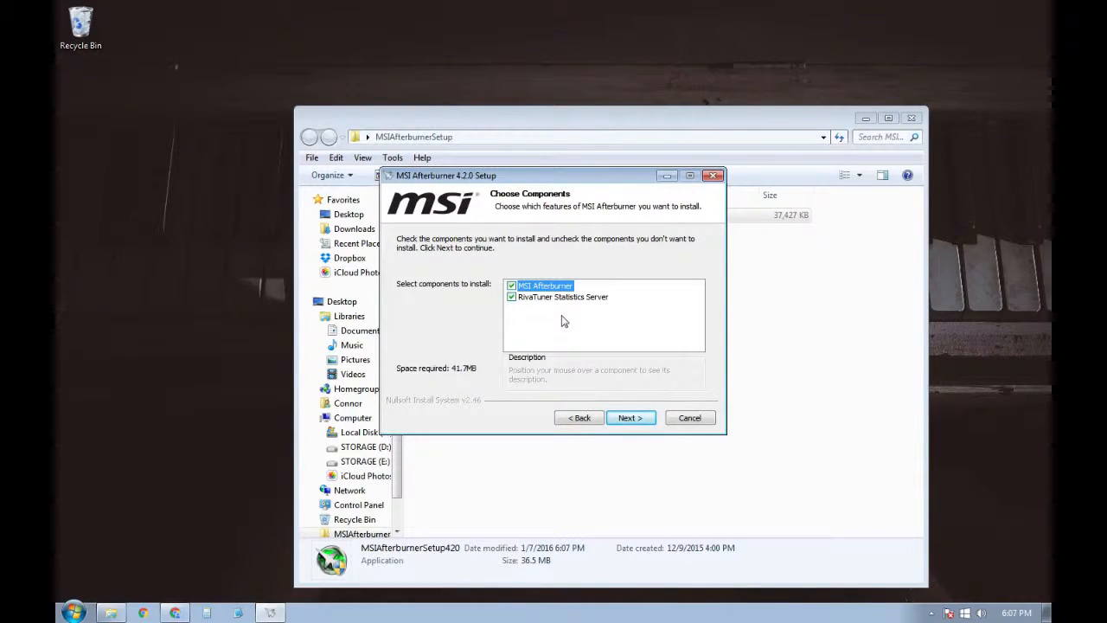
- Install MSI Afterburner with RivaTuner Statistics Server included, keeping the default destination and Start Menu folders
mouse_move(510, 300)
left_click(636, 421)
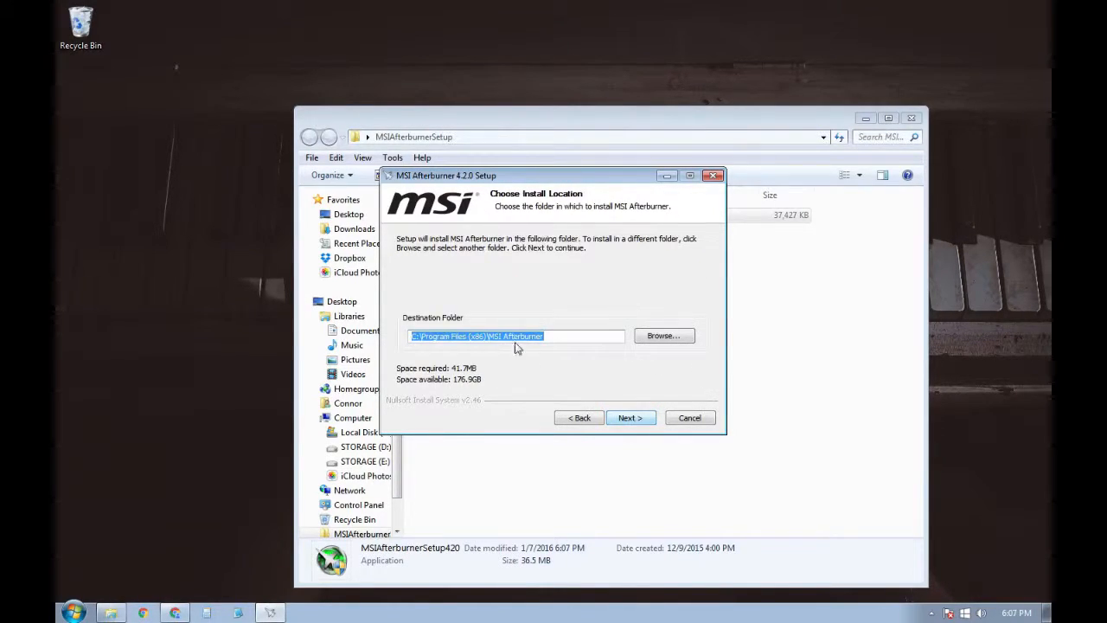
left_click(631, 418)
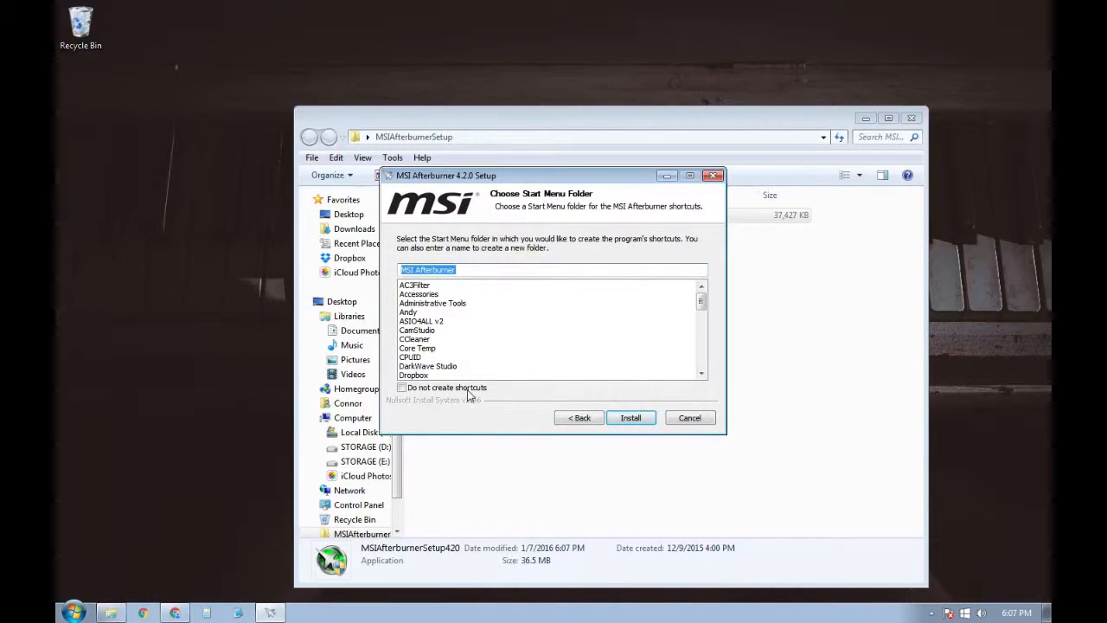
left_click(632, 418)
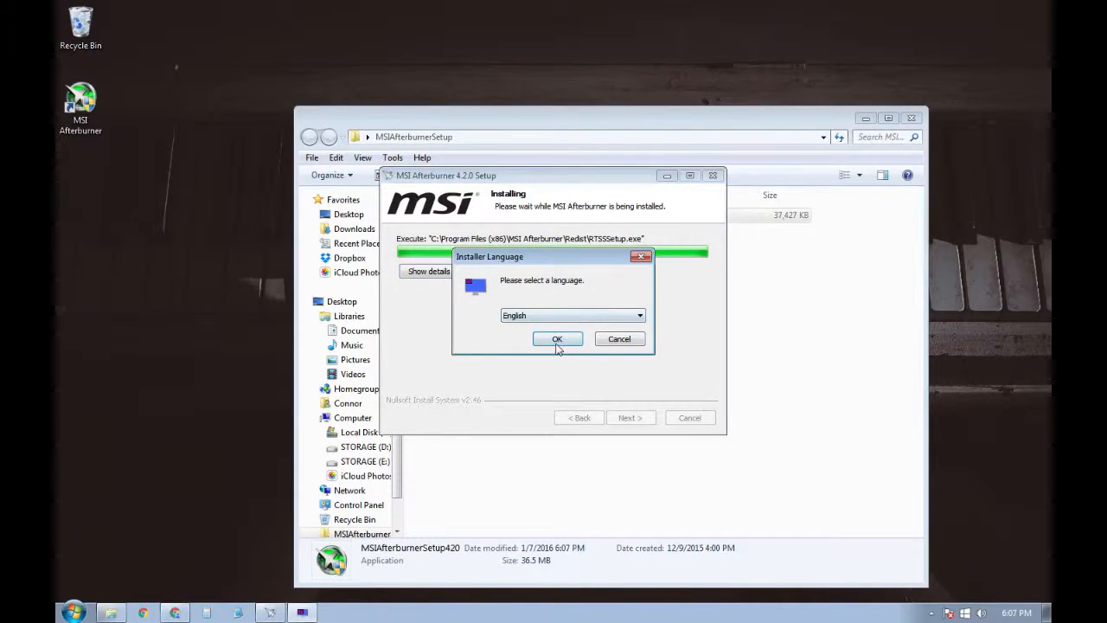
- Install RivaTuner Statistics Server in English with the license accepted and default folders, and finish its setup wizard
left_click(564, 339)
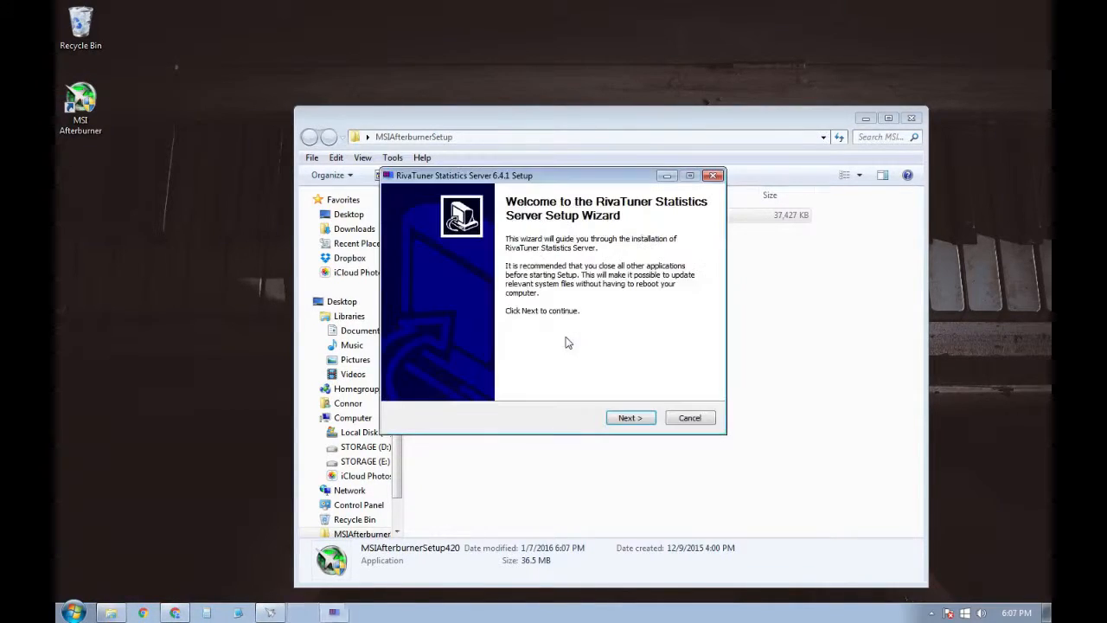
left_click(631, 419)
left_click(444, 375)
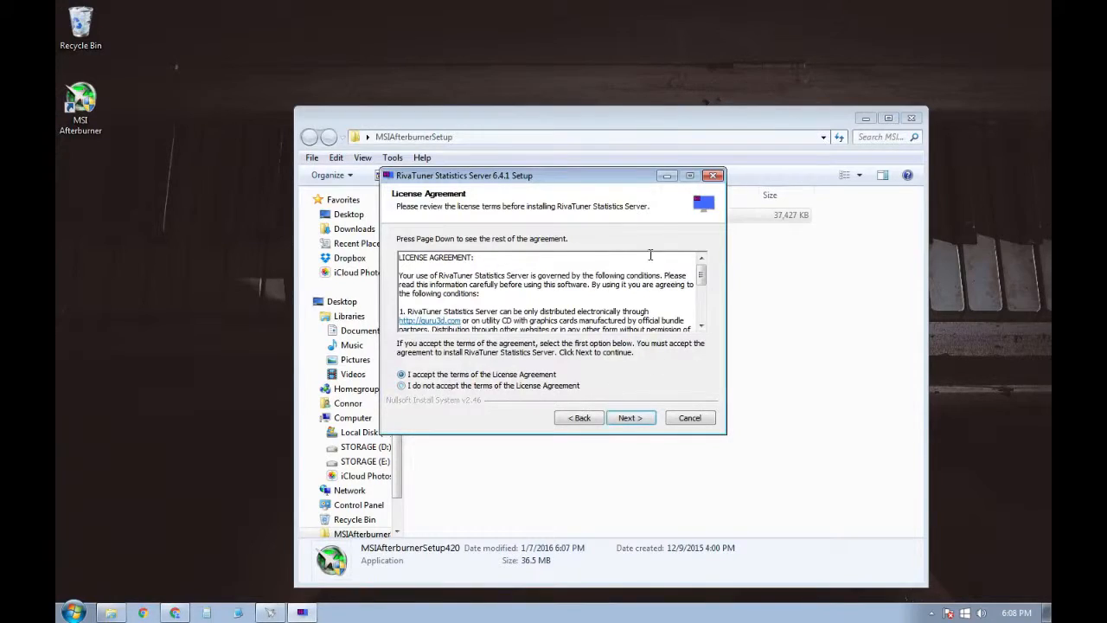
left_click(634, 418)
left_click(634, 419)
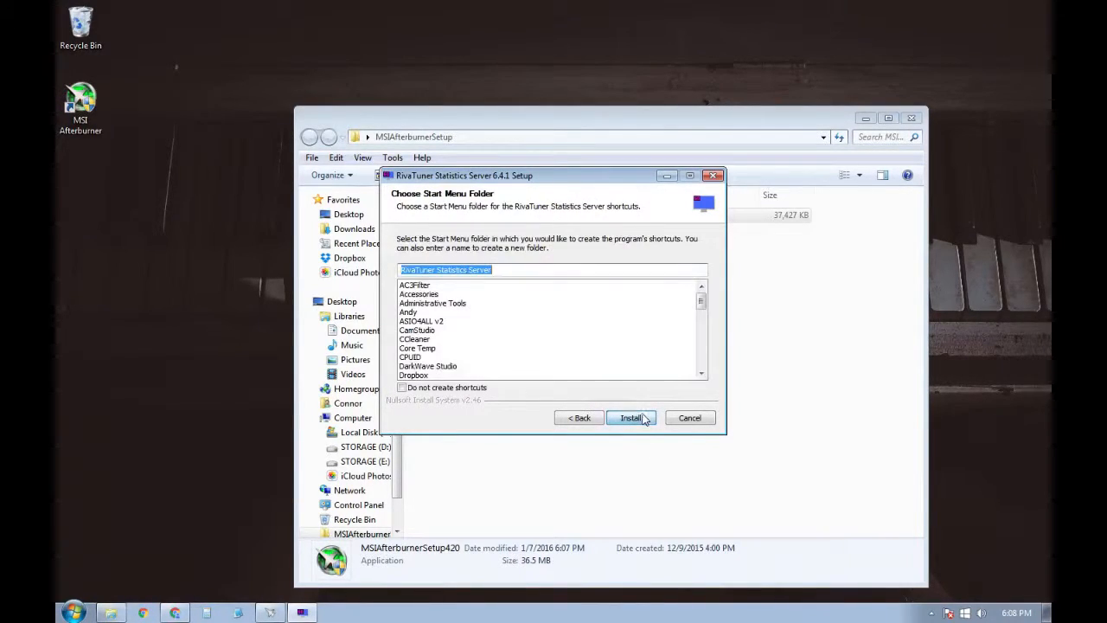
left_click(639, 419)
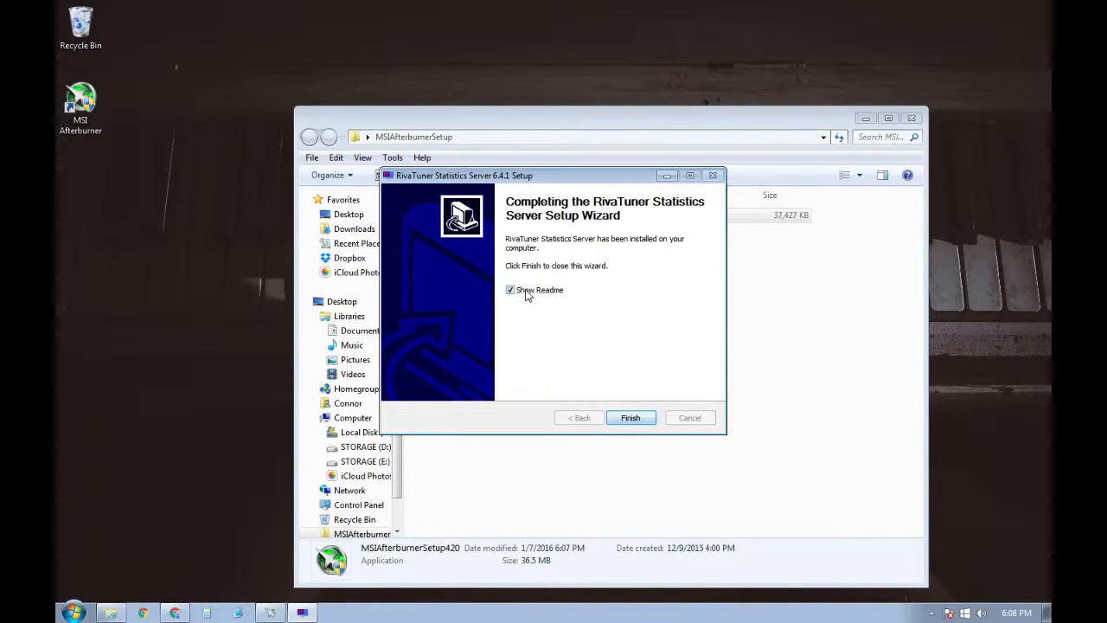
left_click(631, 418)
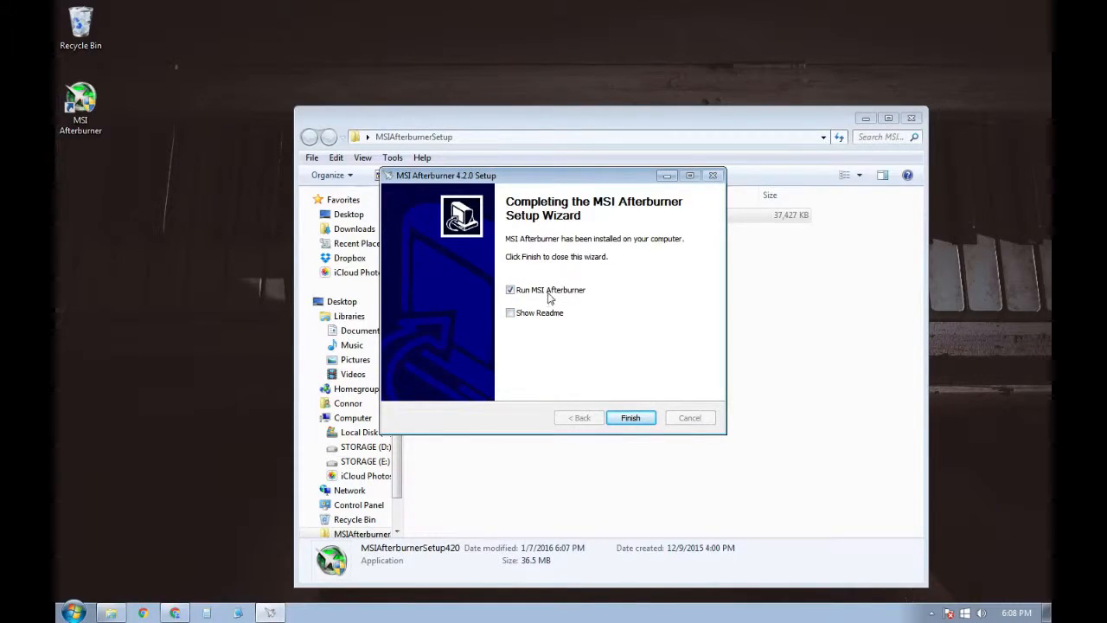
- Finish the MSI Afterburner setup wizard with the program set to run, and minimize the MSIAfterburnerSetup folder window
left_click(631, 417)
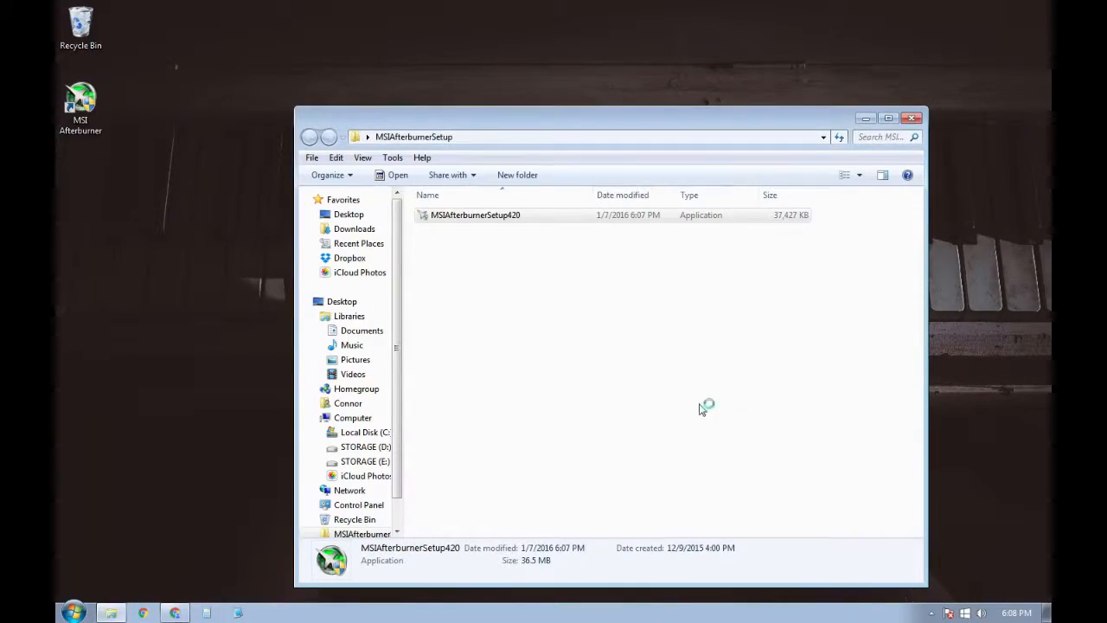
left_click(865, 120)
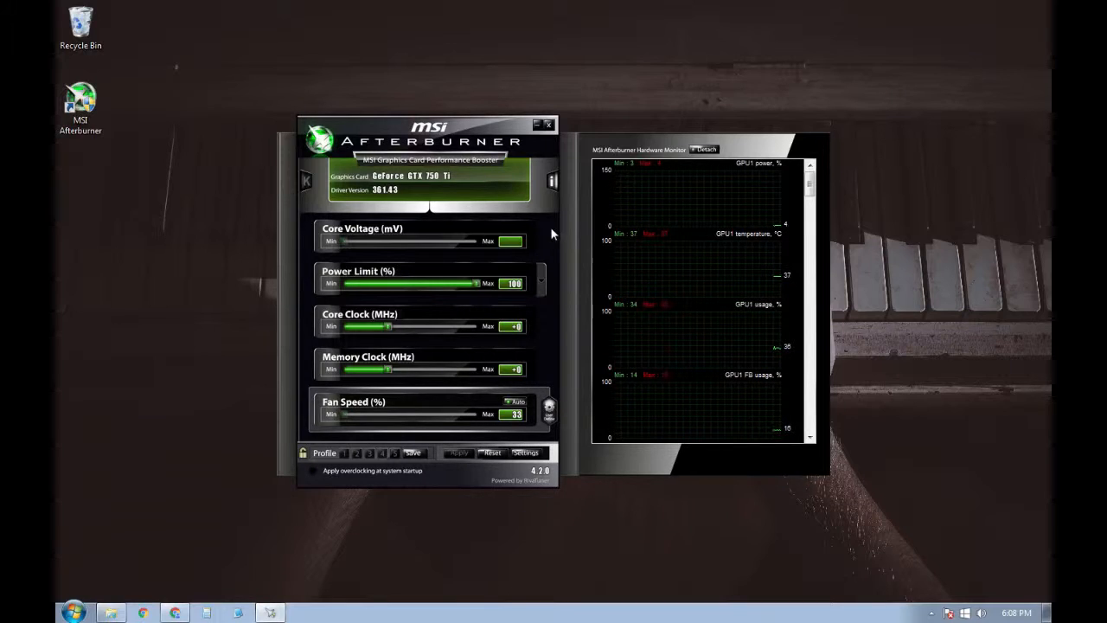
- Open the hardware monitoring properties of MSI Afterburner at the list of active monitoring graphs
left_click(532, 456)
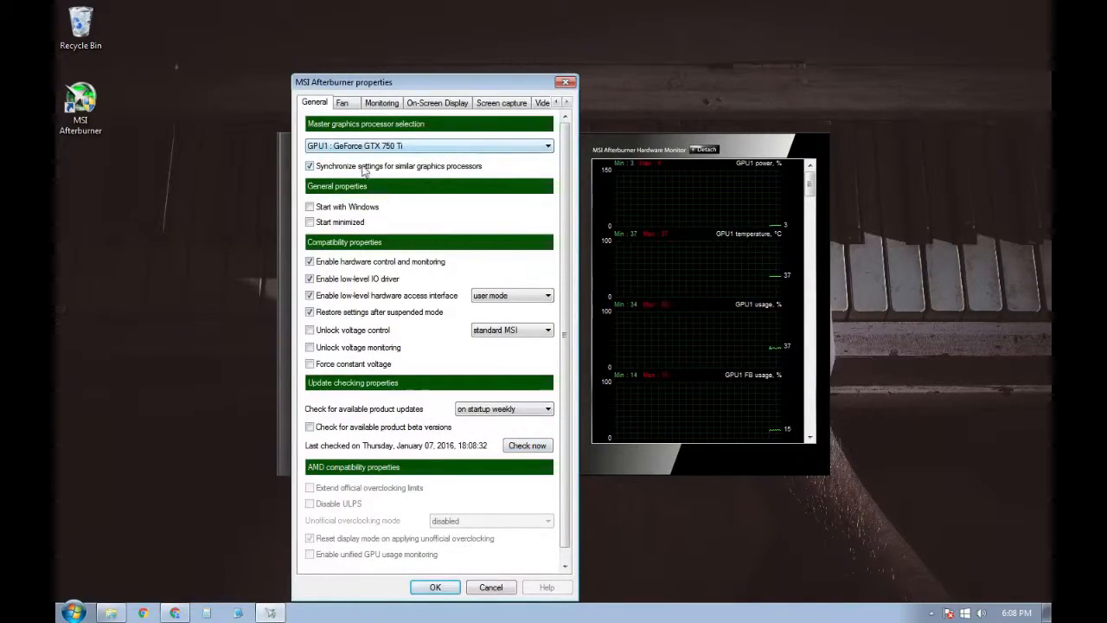
left_click(391, 103)
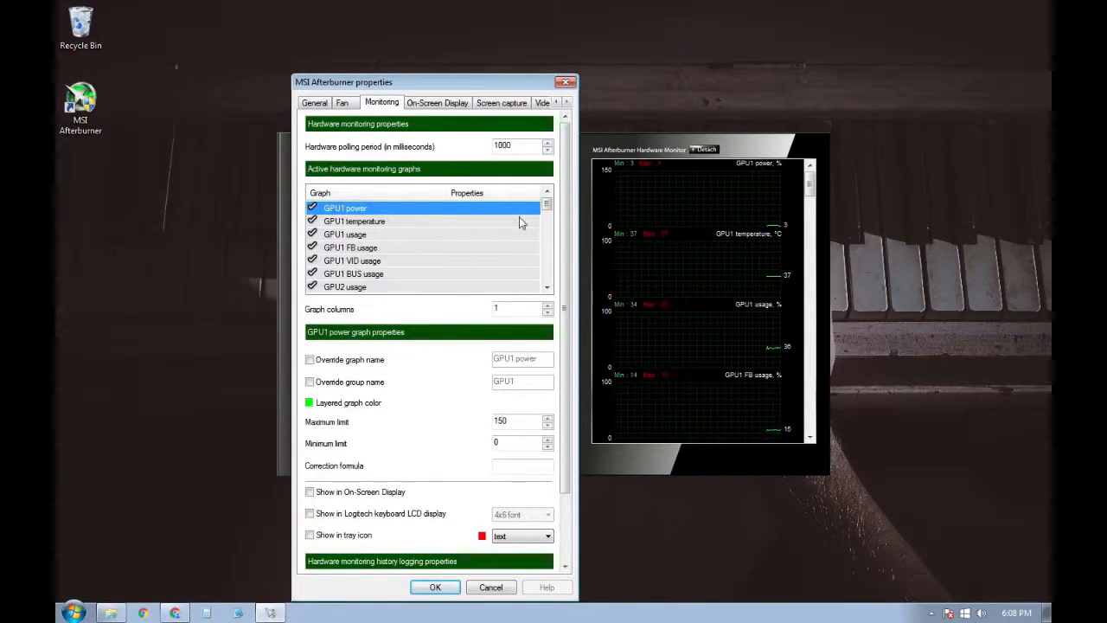
mouse_move(548, 205)
left_mouse_down()
mouse_move(549, 279)
mouse_move(547, 198)
left_mouse_up()
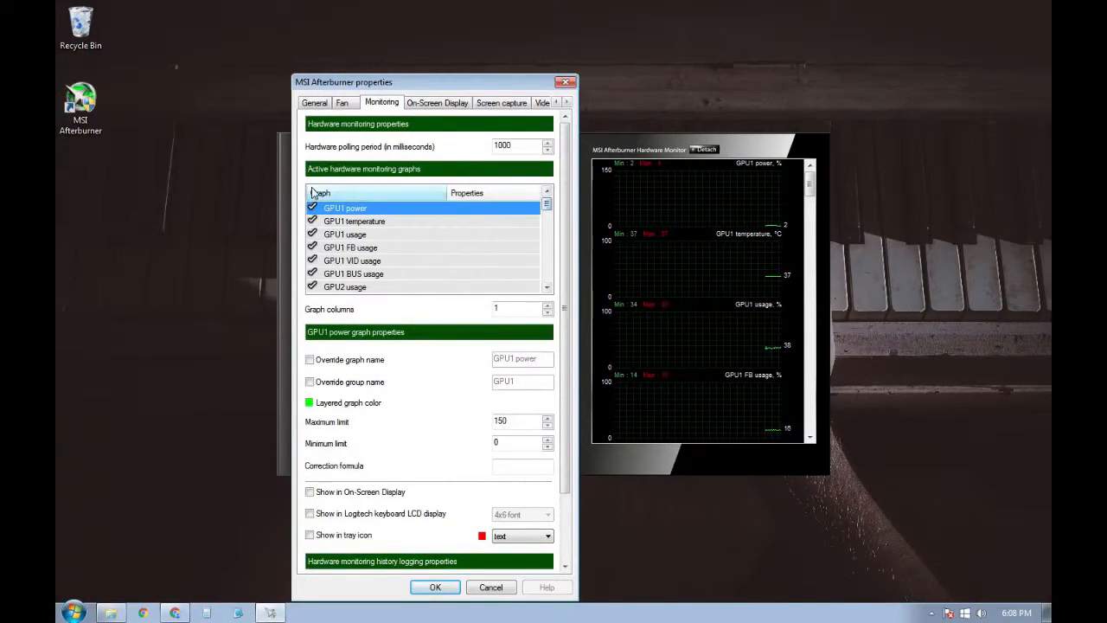
mouse_move(547, 205)
left_mouse_down()
mouse_move(549, 279)
mouse_move(547, 190)
left_mouse_up()
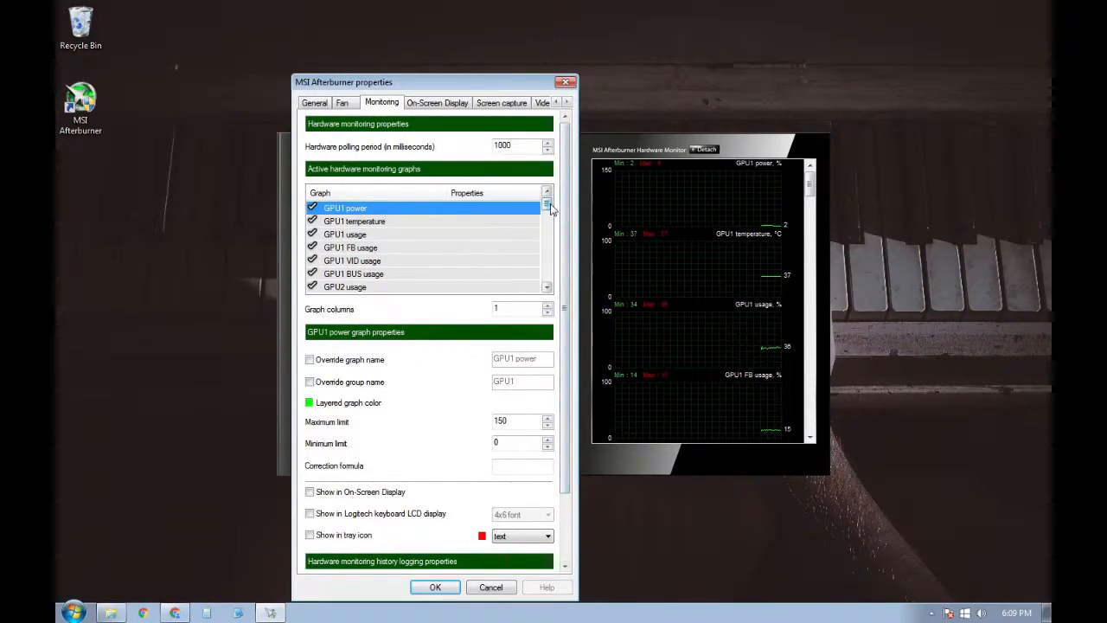
- Deactivate all GPU monitoring graphs, from GPU1 power through GPU1 SLI sync limit, along with Framerate and Frametime
left_click(313, 207)
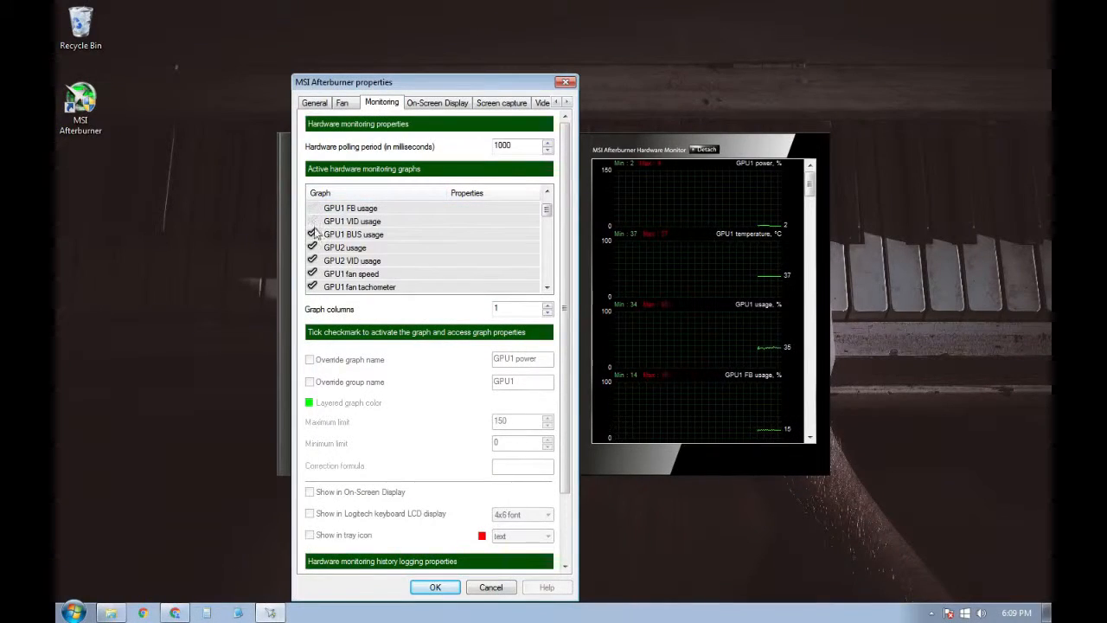
scroll(312, 275, "down", 1)
scroll(312, 240, "down", 1)
left_click(312, 234)
left_click(313, 248)
scroll(314, 273, "down", 1)
scroll(315, 261, "down", 1)
left_click(312, 235)
left_click(313, 247)
left_click(312, 260)
scroll(312, 258, "down", 3)
scroll(313, 257, "up", 1)
- Deactivate the CPU1 to CPU8 temperature graphs and the overall CPU temperature graph
left_click(312, 221)
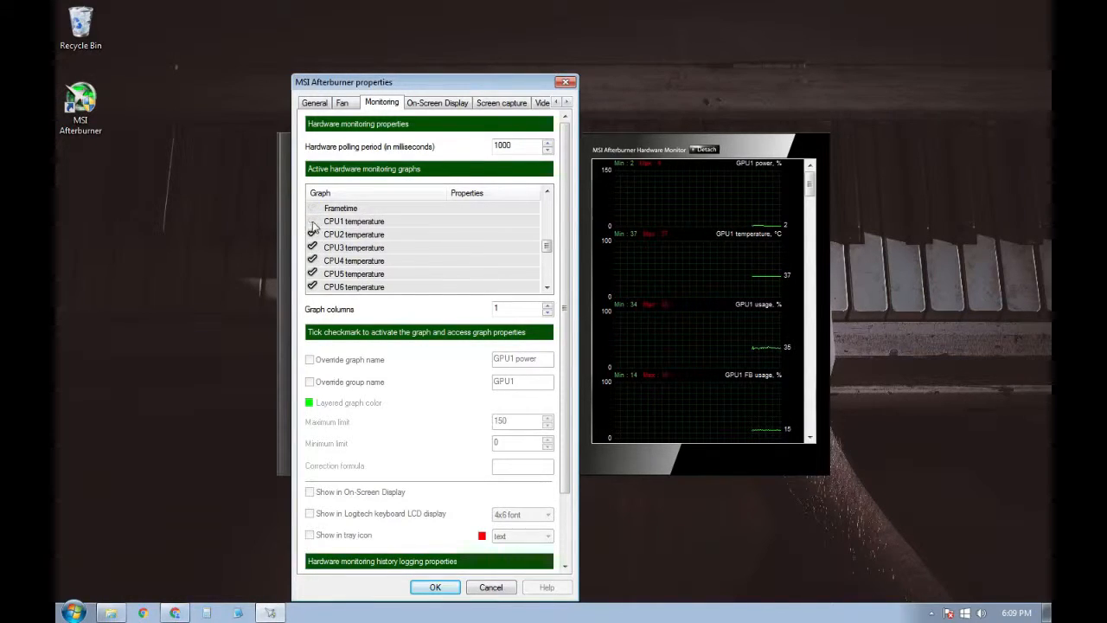
scroll(316, 259, "down", 1)
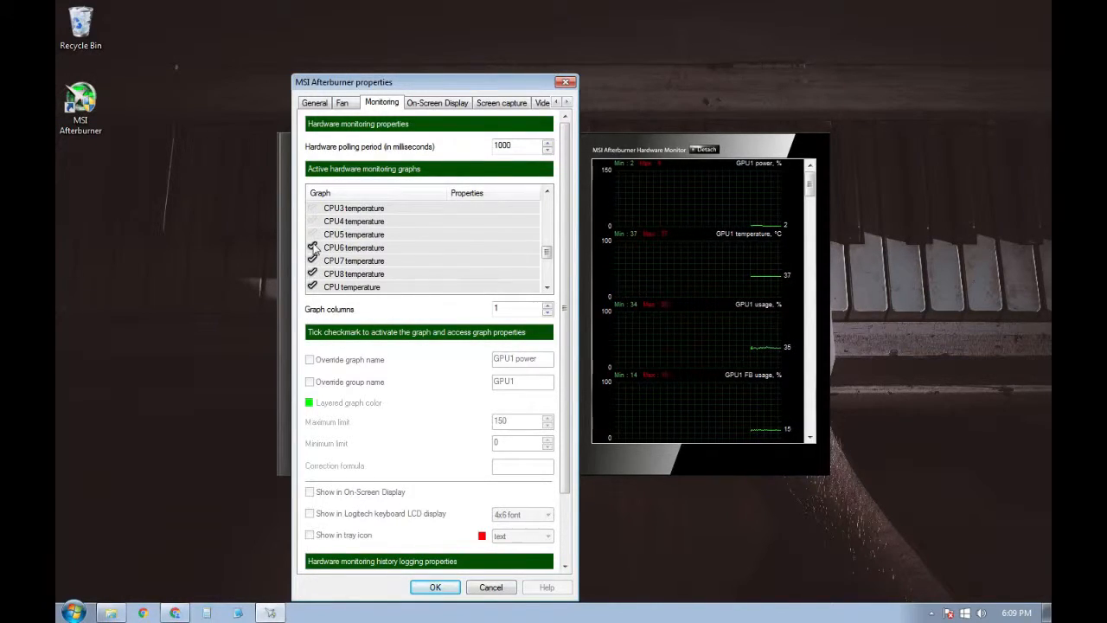
left_click(312, 287)
scroll(316, 277, "down", 1)
- Deactivate the CPU1 to CPU8 usage graphs, plus the overall CPU usage, RAM usage and Pagefile usage graphs
left_click(312, 273)
scroll(316, 275, "down", 1)
left_click(312, 247)
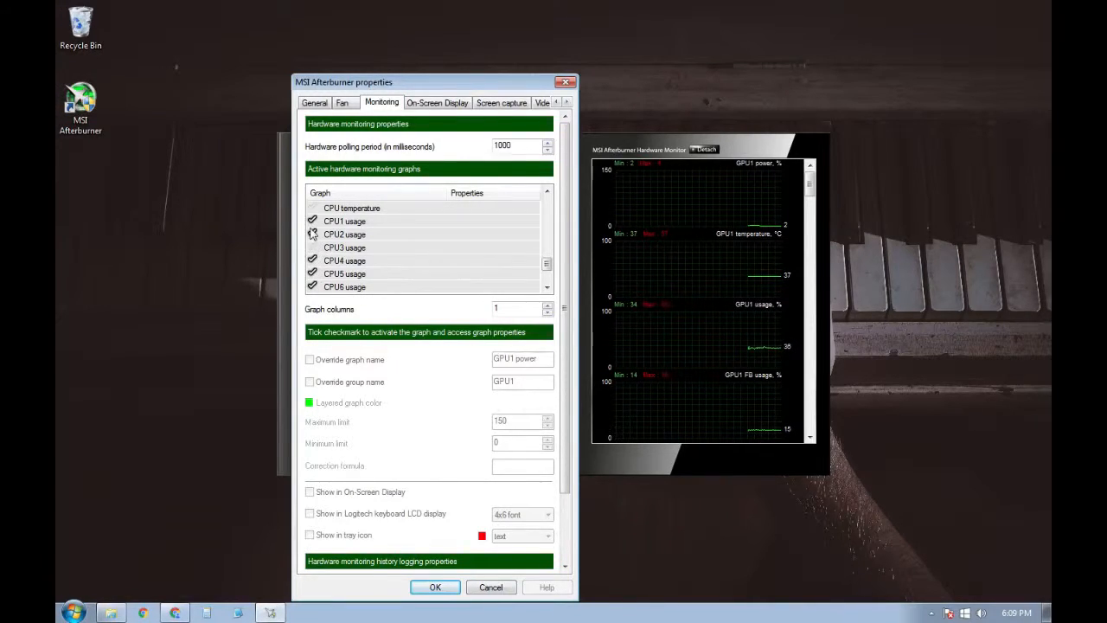
left_click(314, 235)
left_click(313, 286)
scroll(316, 270, "down", 1)
scroll(314, 270, "down", 1)
left_click(313, 263)
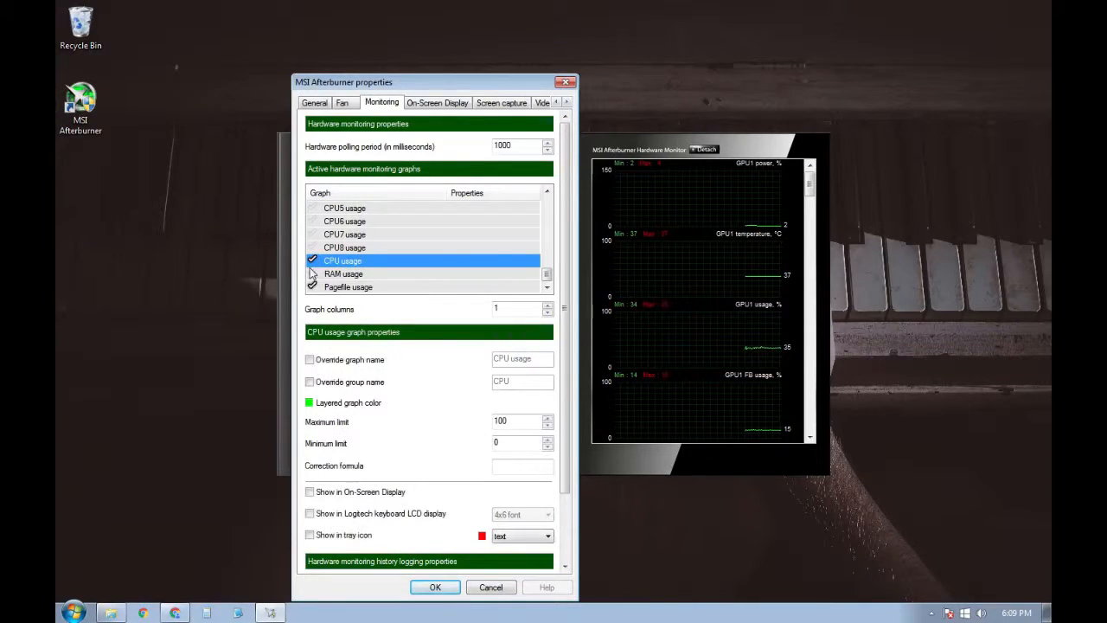
left_click(312, 260)
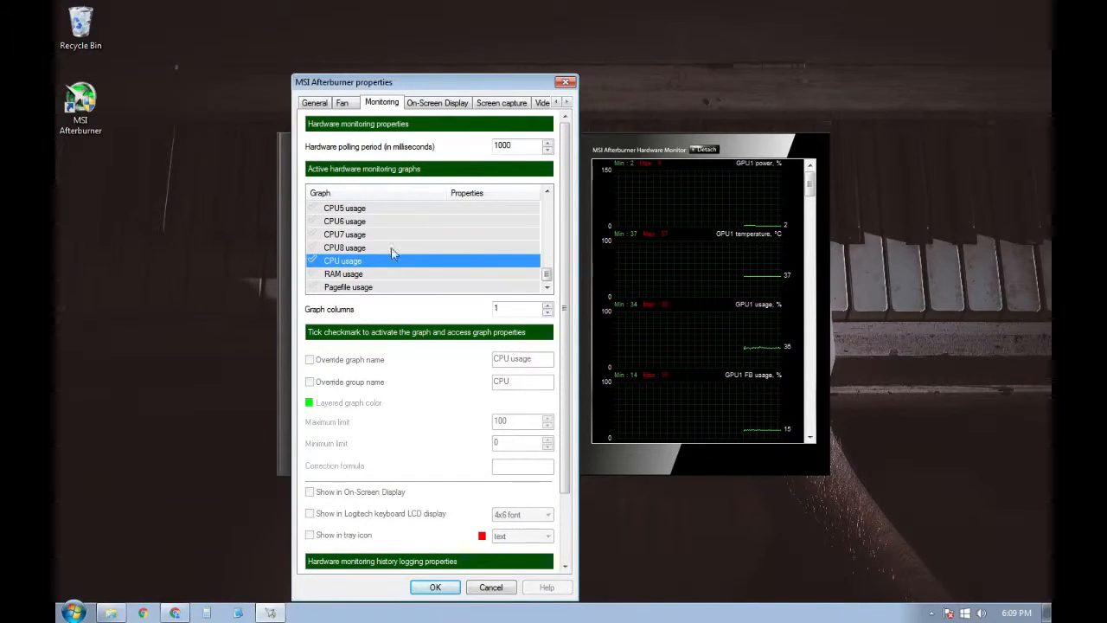
- Activate the GPU1 usage graph and set it to show in the On-Screen Display
left_click_drag(544, 279, 546, 204)
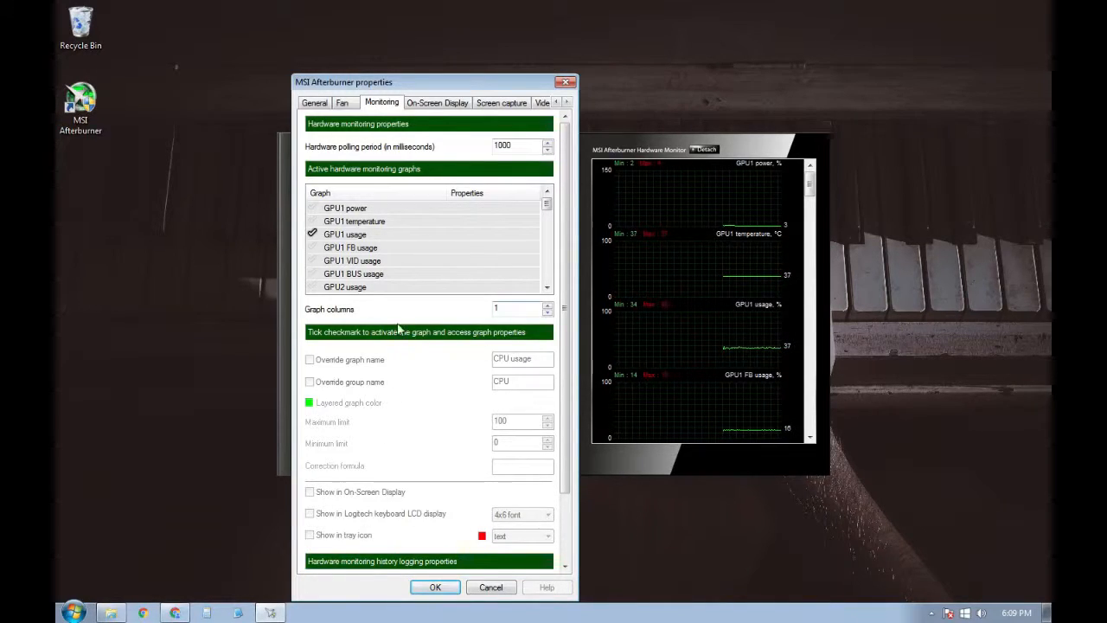
left_click(471, 235)
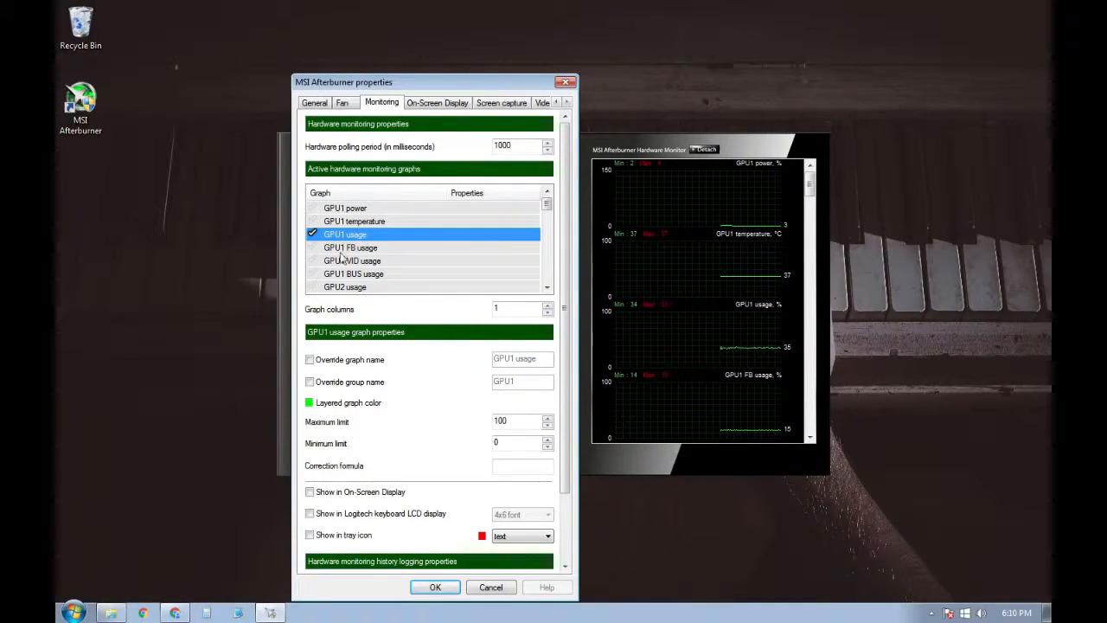
left_click(335, 494)
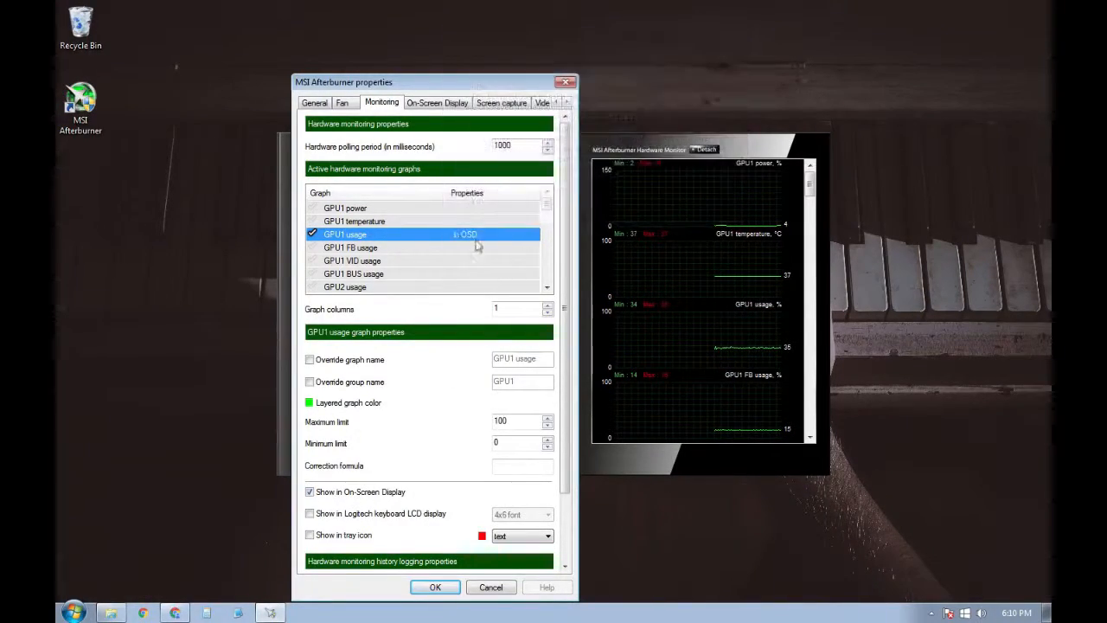
- Activate the GPU1 memory usage graph and set it to show in the On-Screen Display
double_click(546, 287)
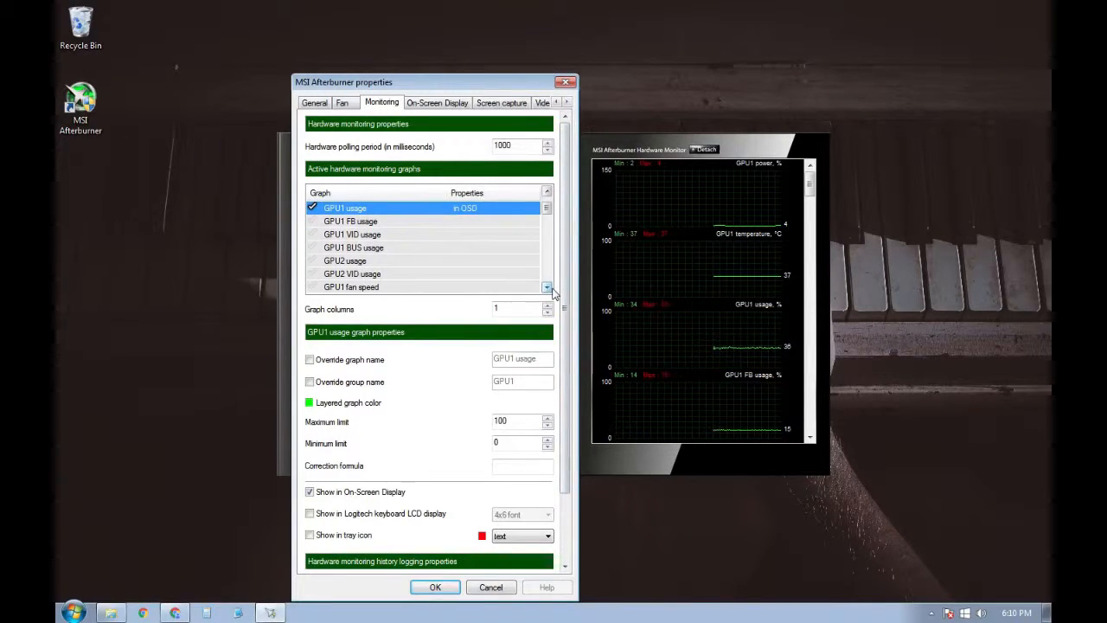
left_click(547, 287)
double_click(546, 287)
left_click(546, 287)
double_click(546, 287)
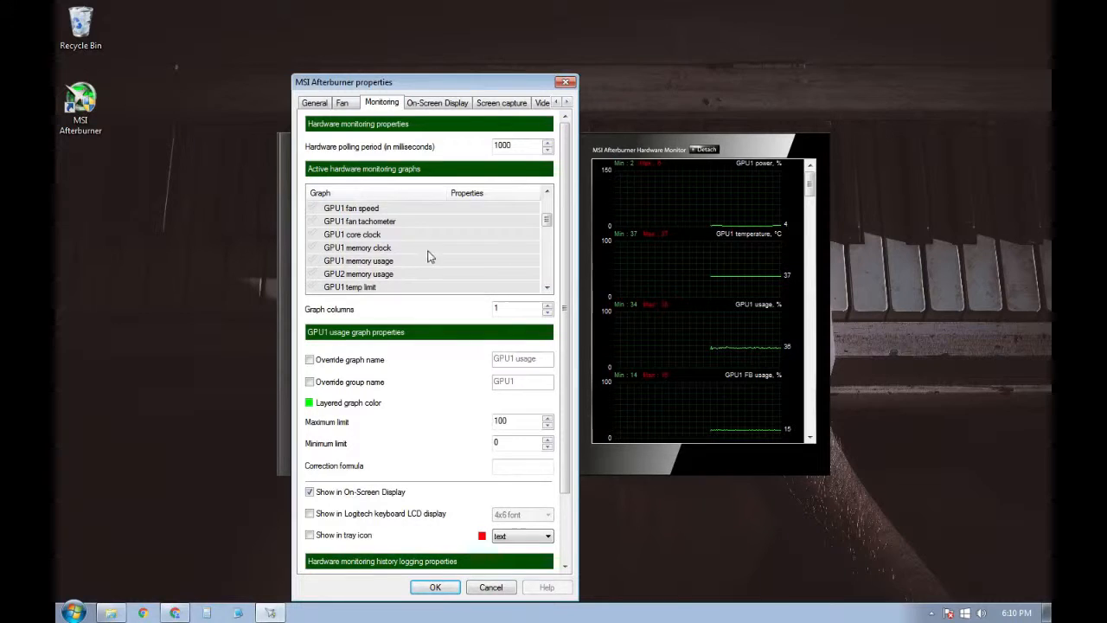
scroll(474, 280, "down", 1)
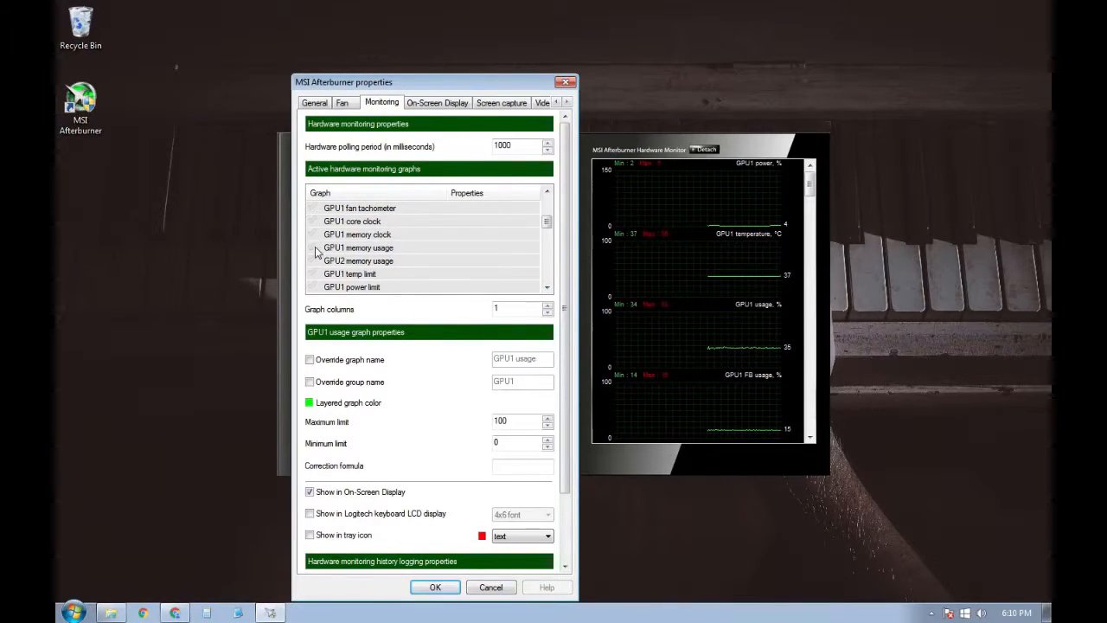
left_click(414, 247)
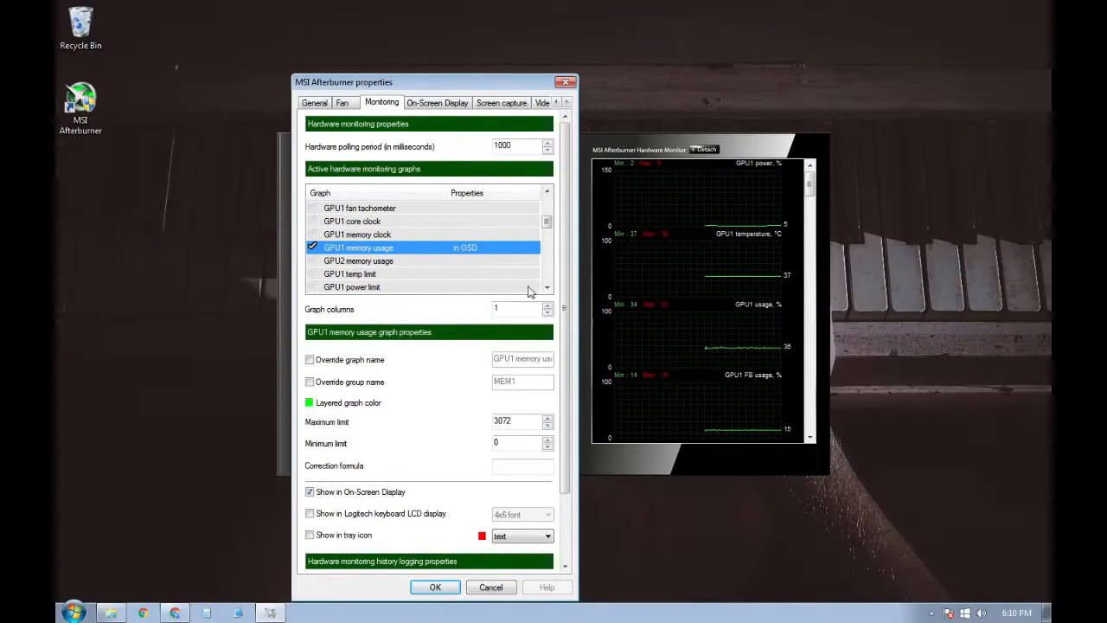
- Activate the Framerate graph and set it to show in the On-Screen Display
left_click(549, 289)
left_click(549, 289)
left_click(549, 289)
left_click(549, 289)
left_click(547, 289)
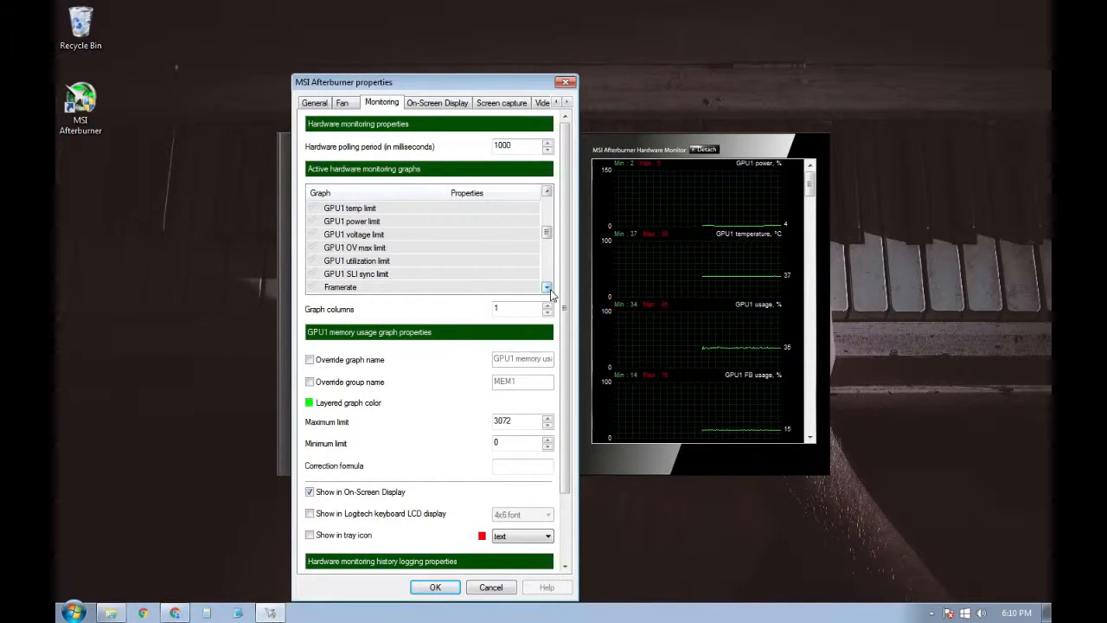
left_click(547, 289)
left_click(546, 289)
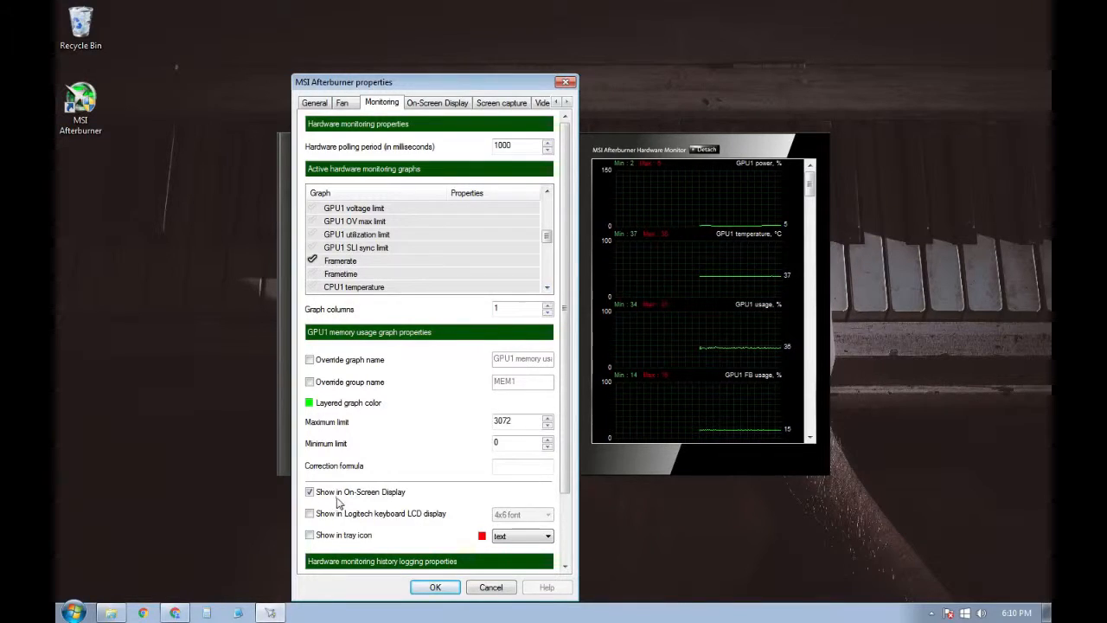
left_click(357, 265)
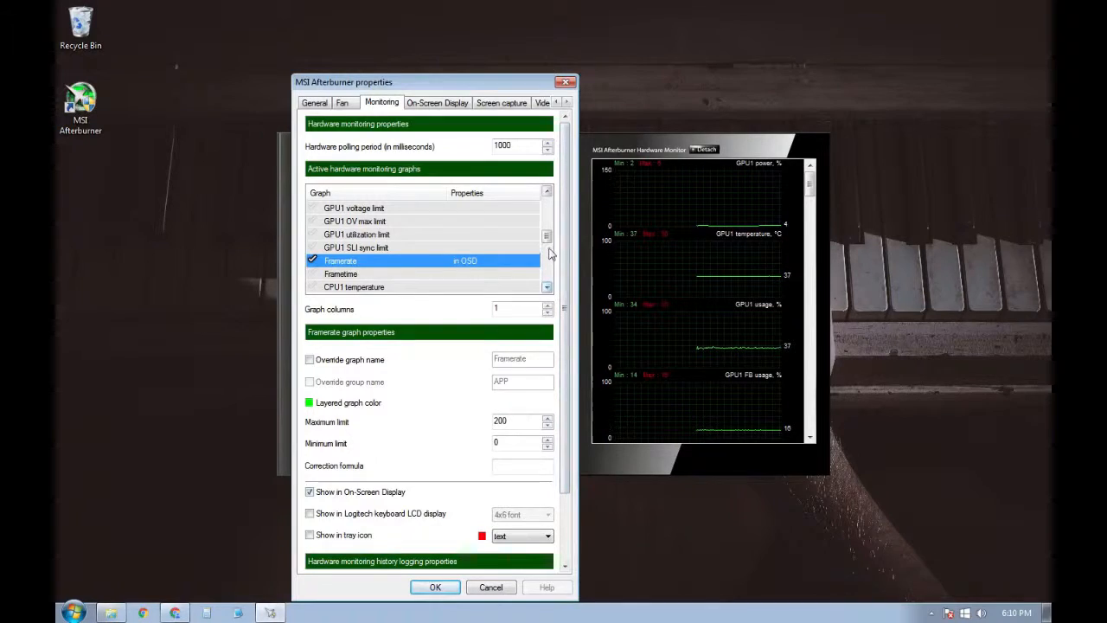
- Examine the CPU temperature and per-core usage graphs in the monitoring list, down to the overall CPU usage entry
left_click(548, 192)
left_click(547, 192)
left_click(546, 287)
left_click(546, 287)
left_click(547, 287)
left_click(546, 287)
left_click(548, 289)
left_click(547, 289)
left_click(548, 289)
left_click(548, 289)
left_click(548, 289)
left_click(547, 288)
left_click(547, 288)
left_click(548, 289)
left_click(548, 289)
left_click(548, 289)
left_click(547, 289)
left_click(548, 289)
left_click(547, 289)
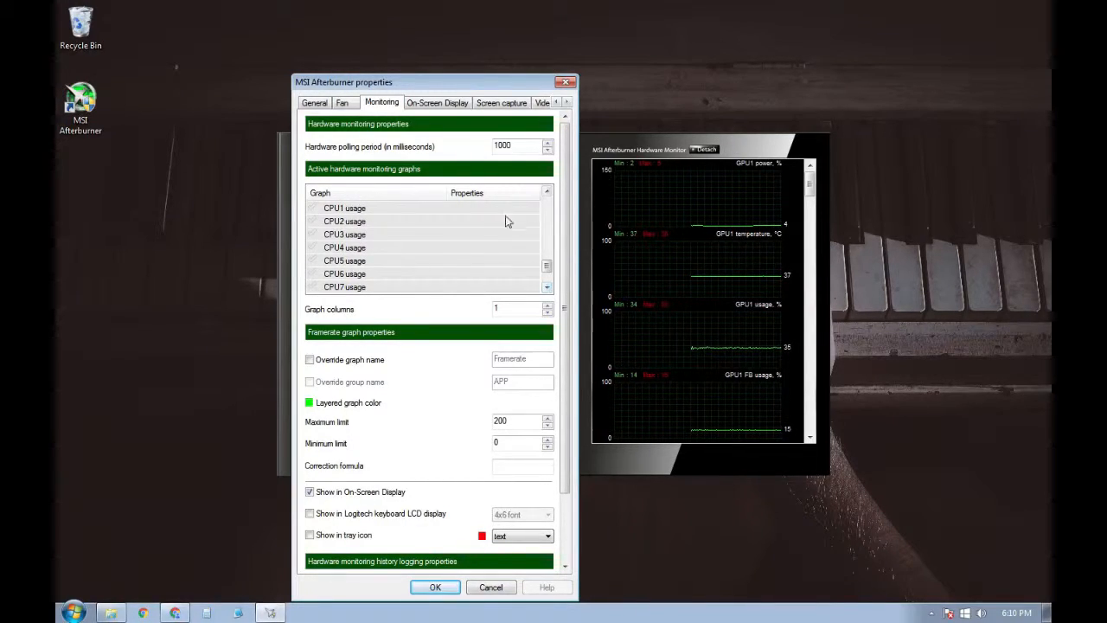
left_click(546, 192)
left_click(548, 287)
left_click(548, 287)
left_click(548, 287)
left_click(547, 287)
left_click(415, 262)
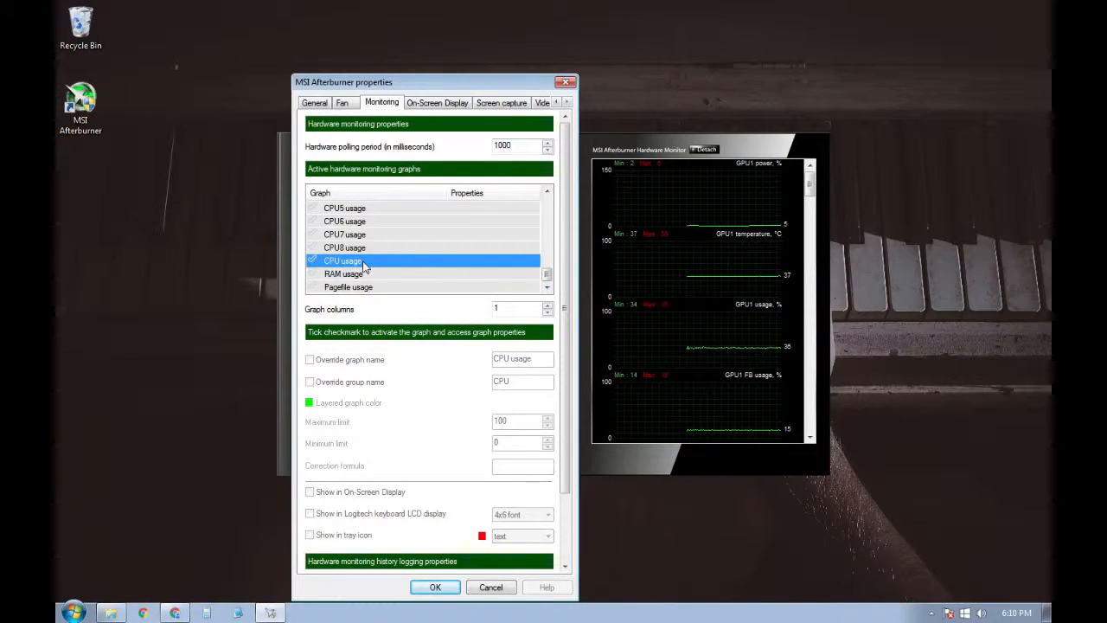
- Activate the usage graphs of all eight CPU threads, CPU1 usage through CPU8 usage
left_click(546, 192)
double_click(546, 192)
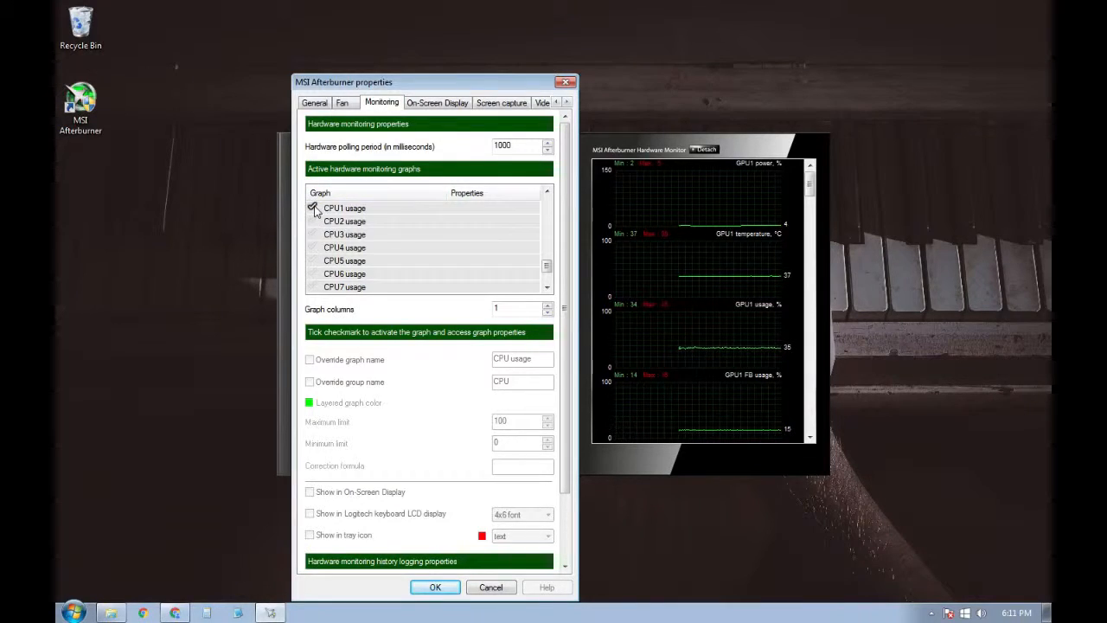
left_click(312, 234)
left_click(312, 248)
left_click(313, 274)
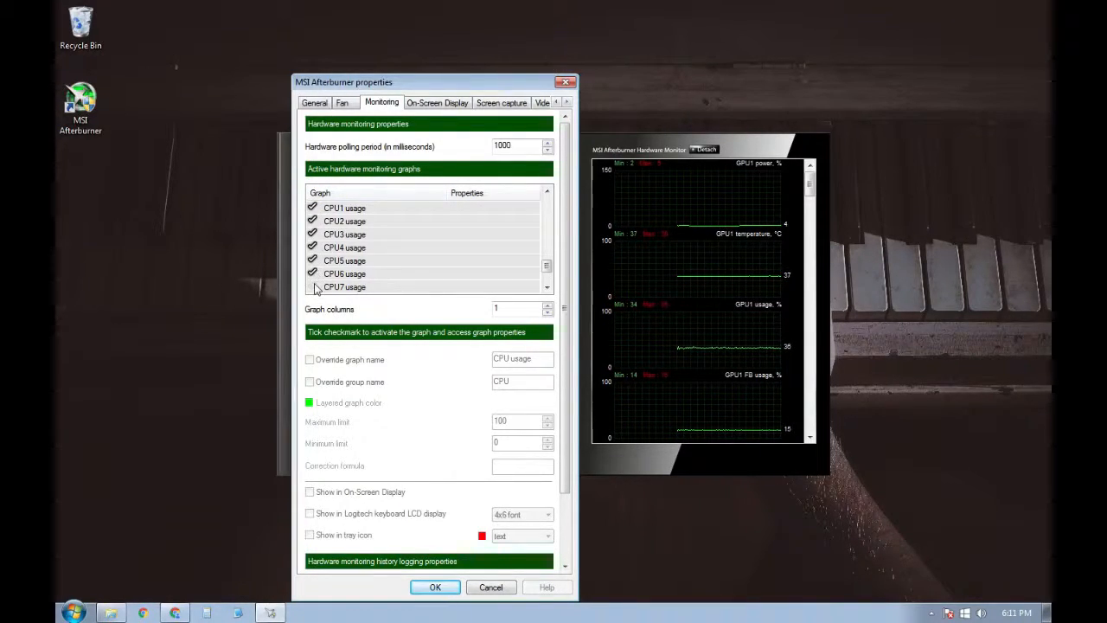
left_click(314, 288)
scroll(338, 274, "down", 1)
scroll(415, 250, "up", 2)
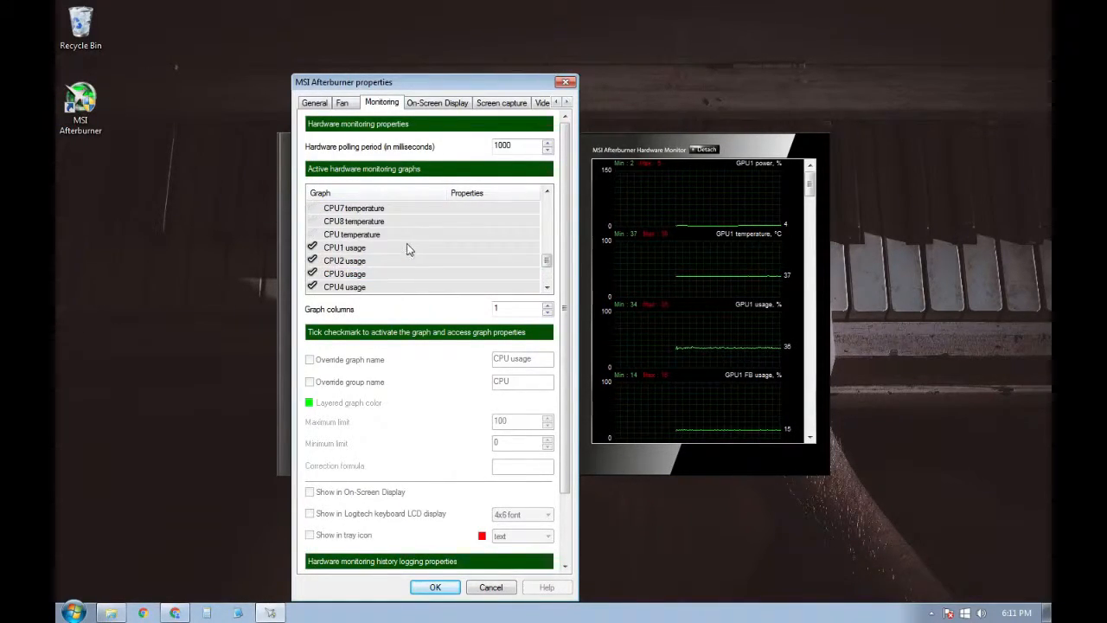
- Set the CPU1, CPU2, CPU3 and CPU4 usage graphs to show in the On-Screen Display
left_click(411, 248)
left_click(347, 495)
left_click(407, 264)
left_click(342, 493)
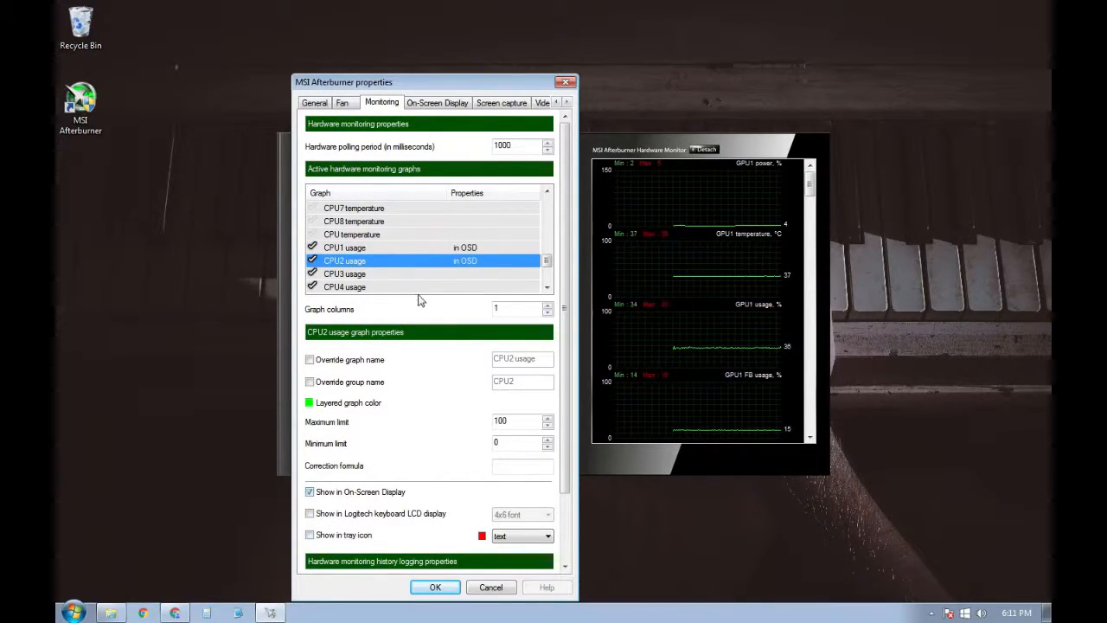
left_click(422, 274)
left_click(343, 493)
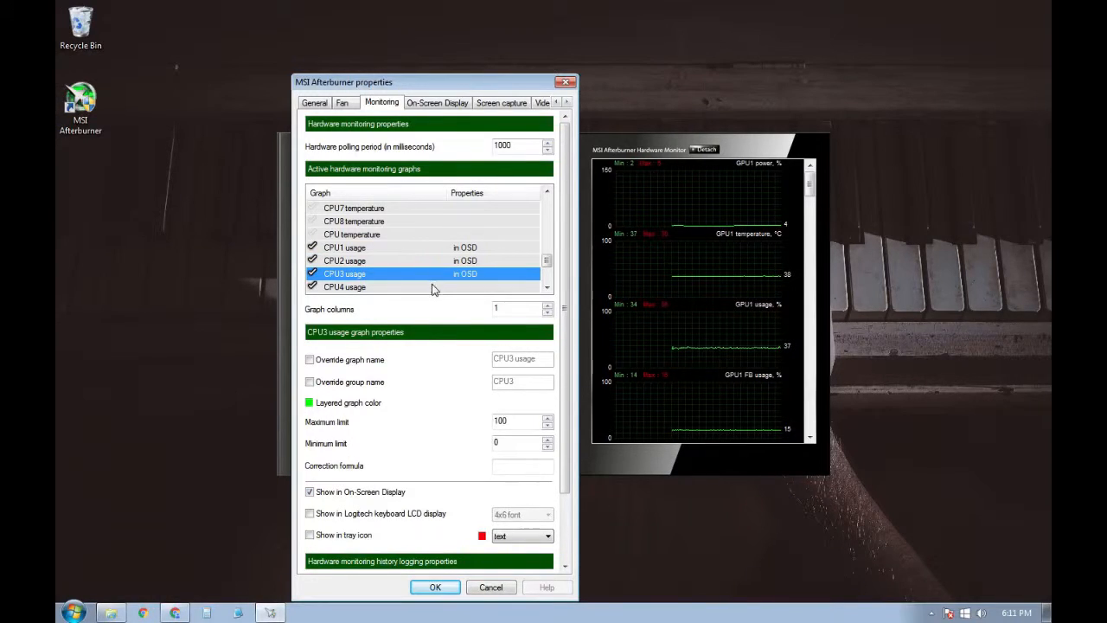
left_click(428, 286)
scroll(432, 286, "down", 1)
left_click(364, 492)
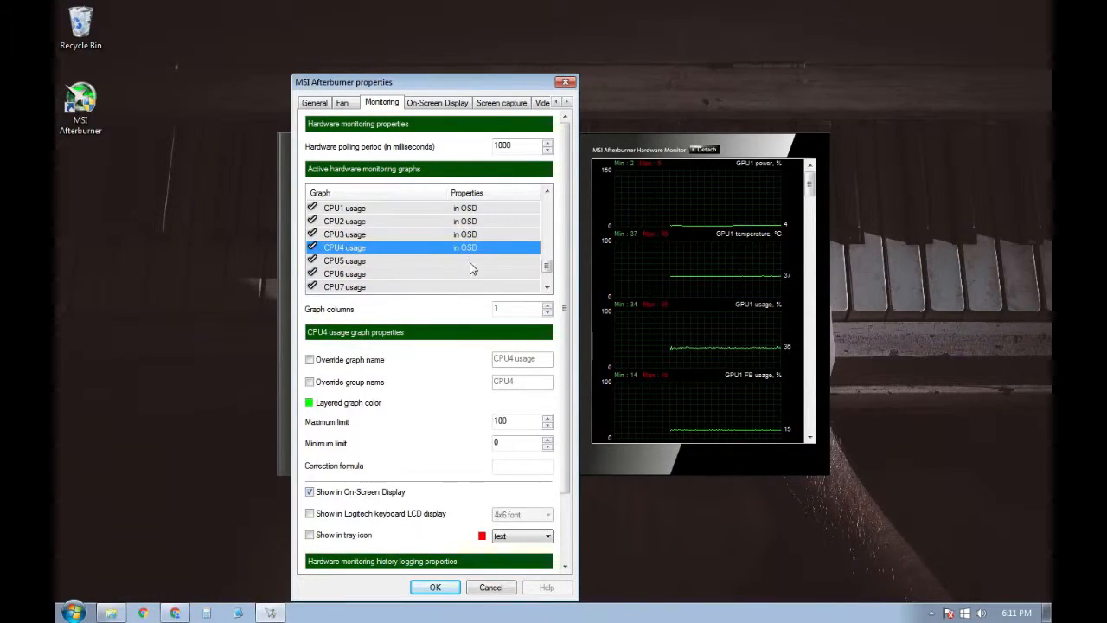
- Set the CPU5, CPU6, CPU7 and CPU8 usage graphs to show in the On-Screen Display and review the CPU usage entries
left_click(470, 264)
left_click(339, 494)
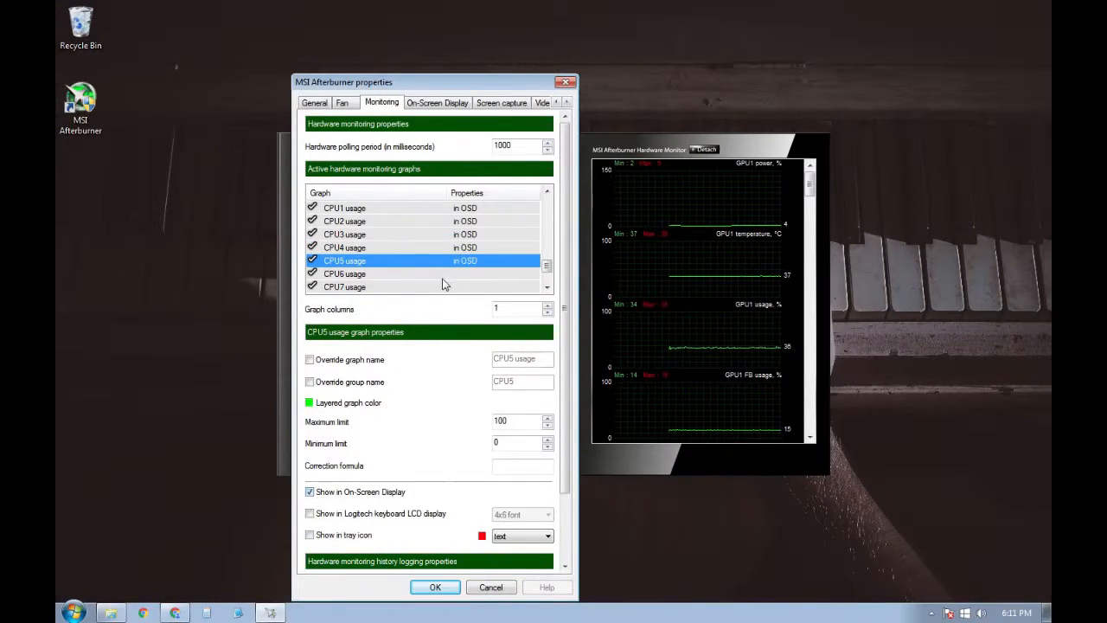
left_click(447, 275)
left_click(356, 490)
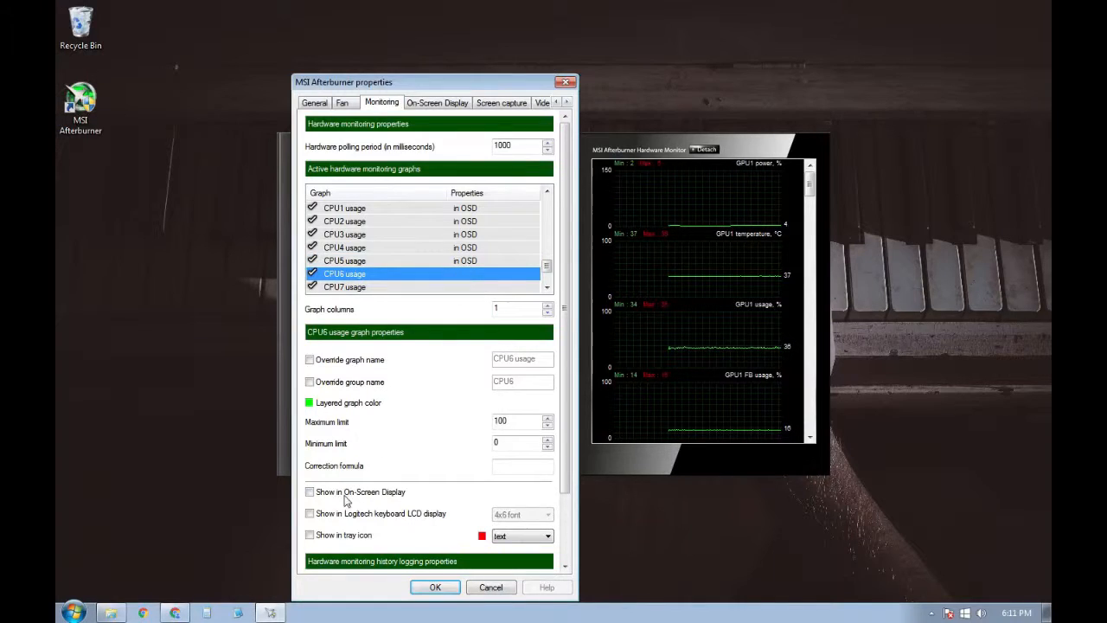
left_click(463, 287)
scroll(462, 290, "down", 1)
left_click(352, 492)
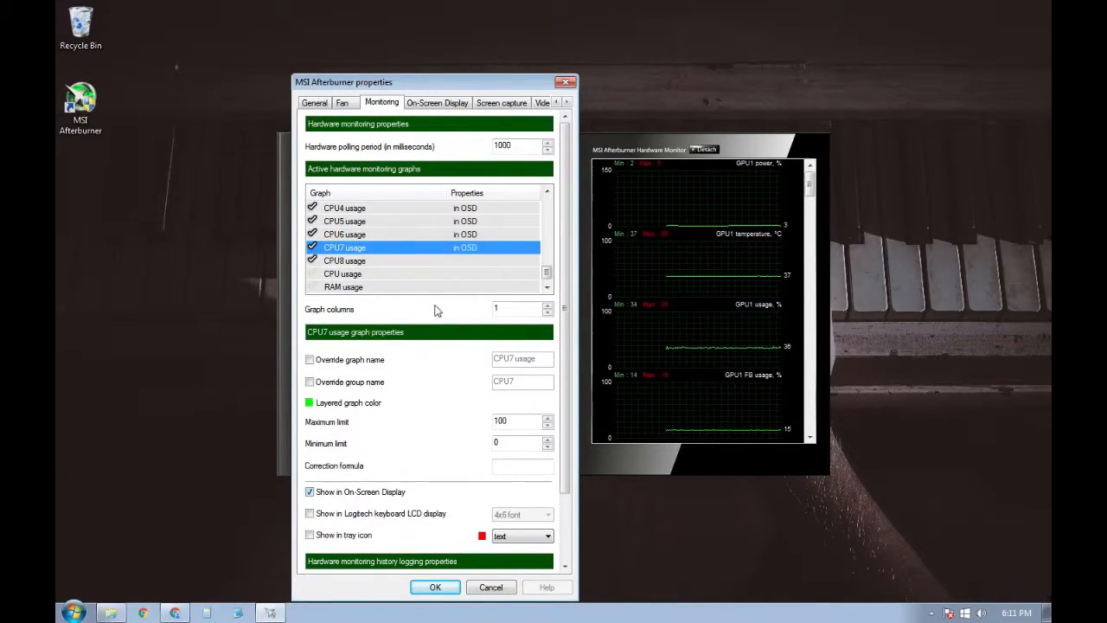
left_click(465, 261)
left_click(350, 494)
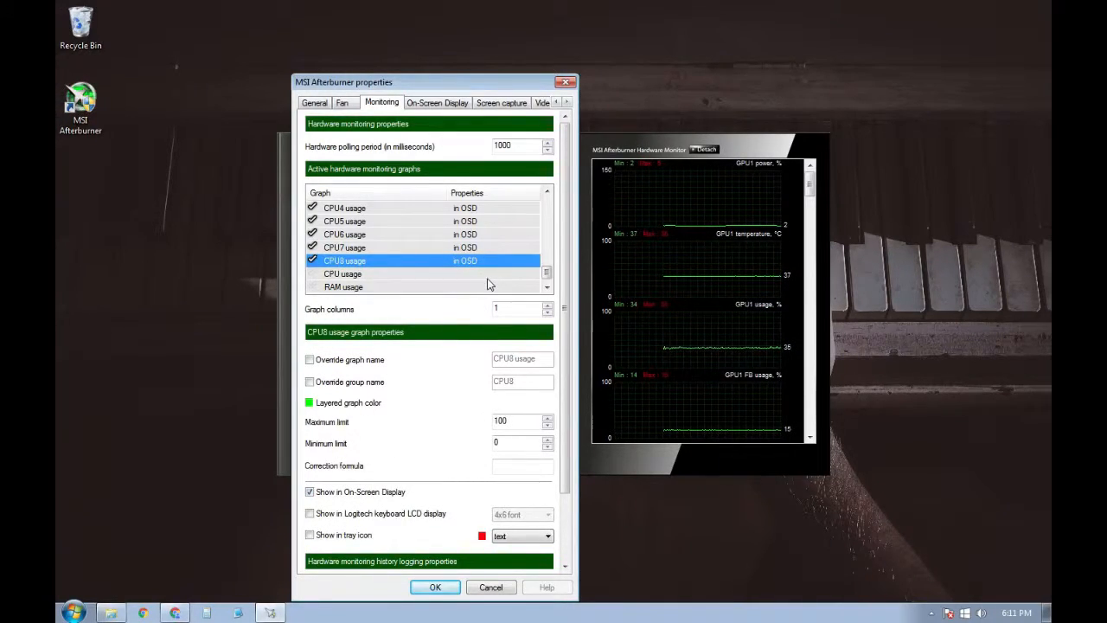
left_click(547, 192)
left_click(547, 192)
left_click(548, 192)
left_click(548, 192)
left_click(547, 290)
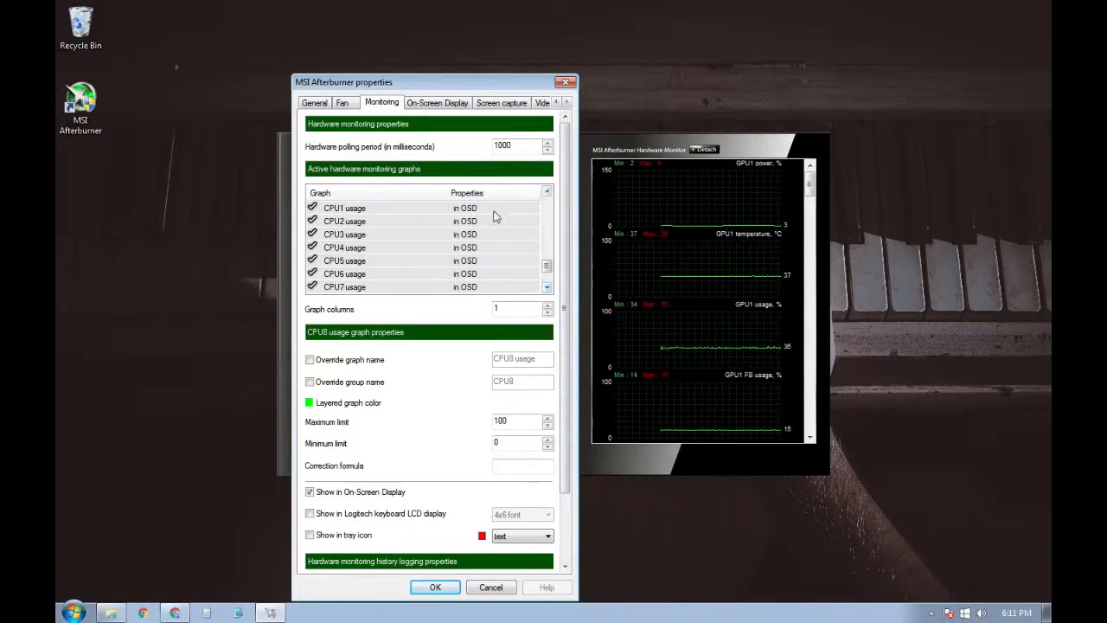
- Activate the RAM usage graph, set it to show in the On-Screen Display, and apply the monitoring settings
left_click(547, 290)
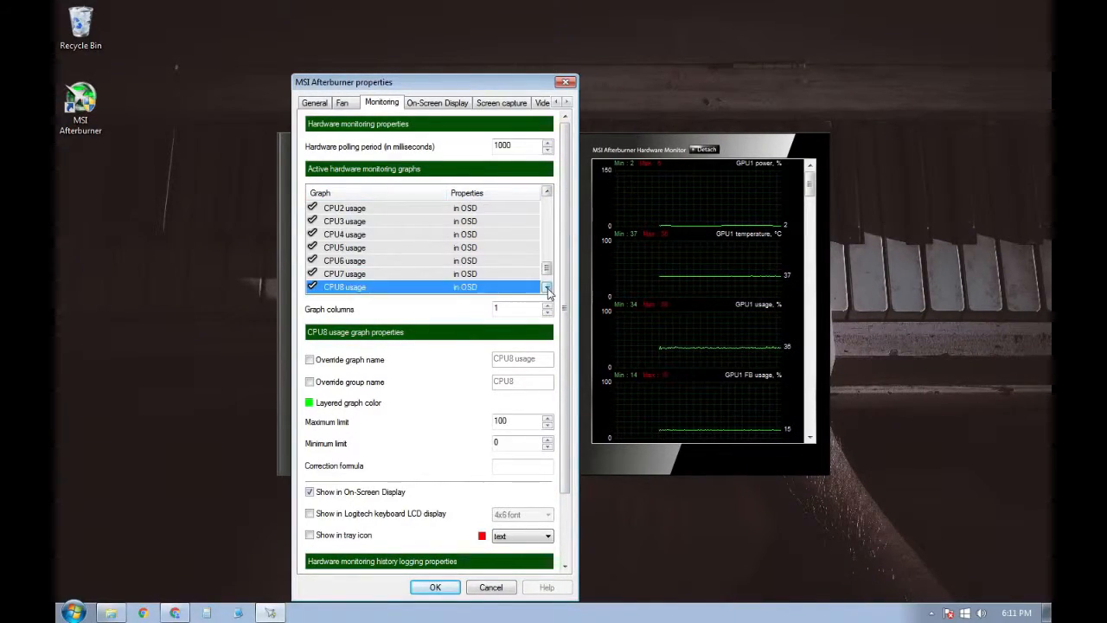
left_click(546, 290)
left_click(547, 291)
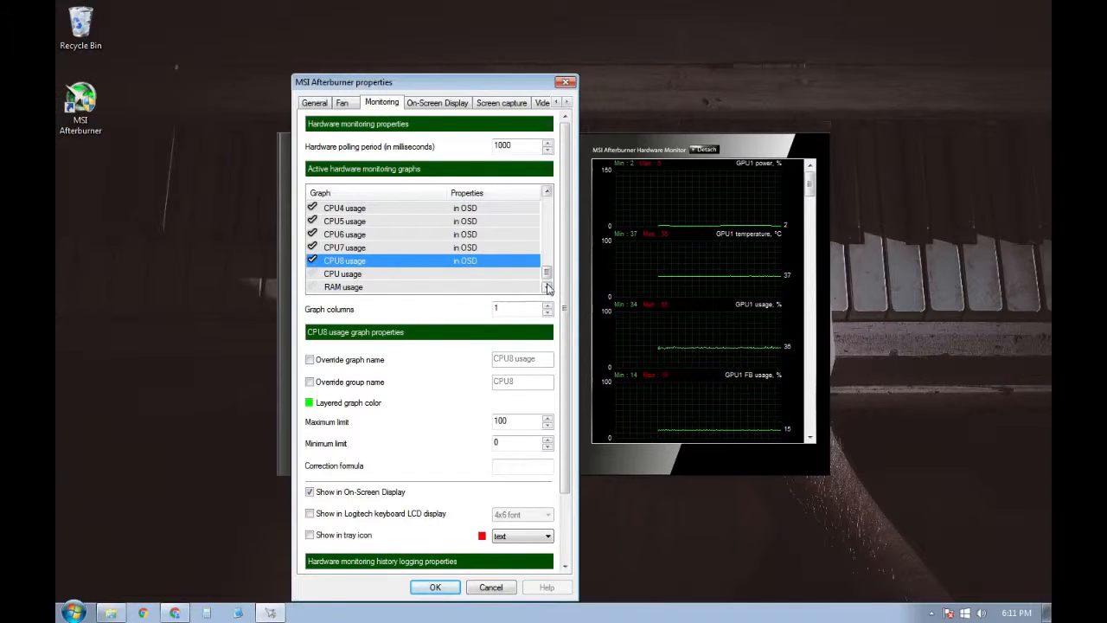
left_click(547, 288)
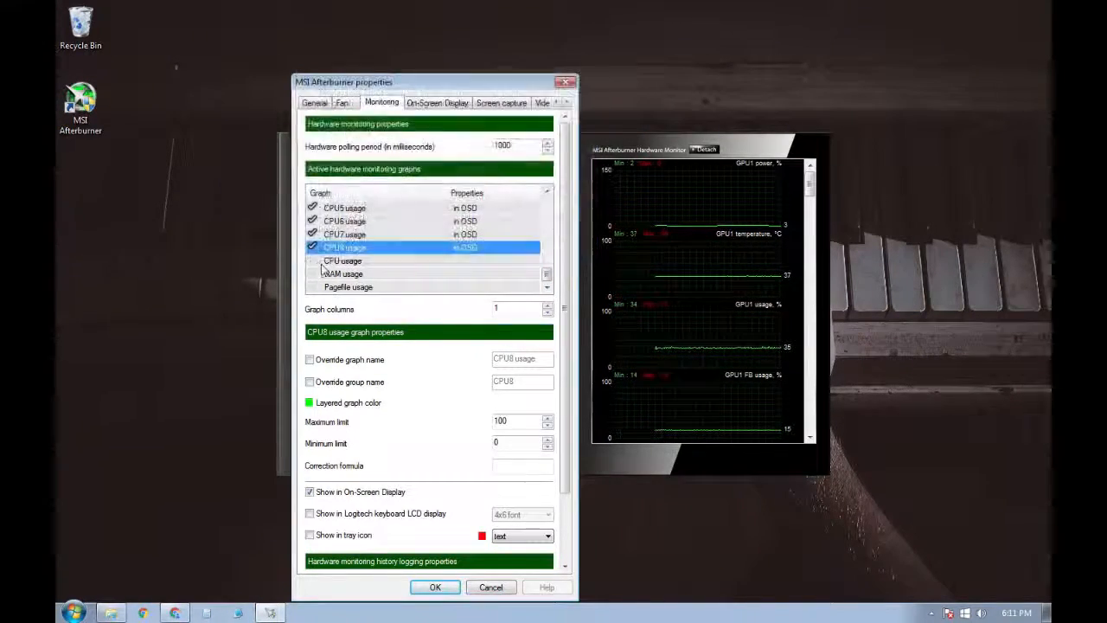
scroll(367, 220, "up", 2)
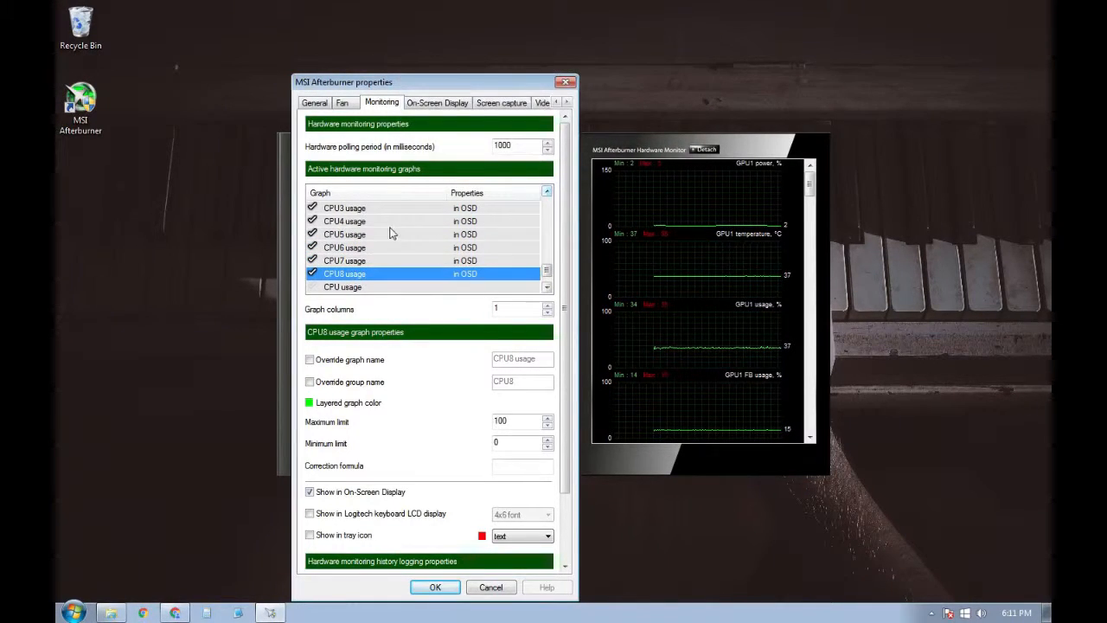
left_click(547, 288)
left_click(546, 288)
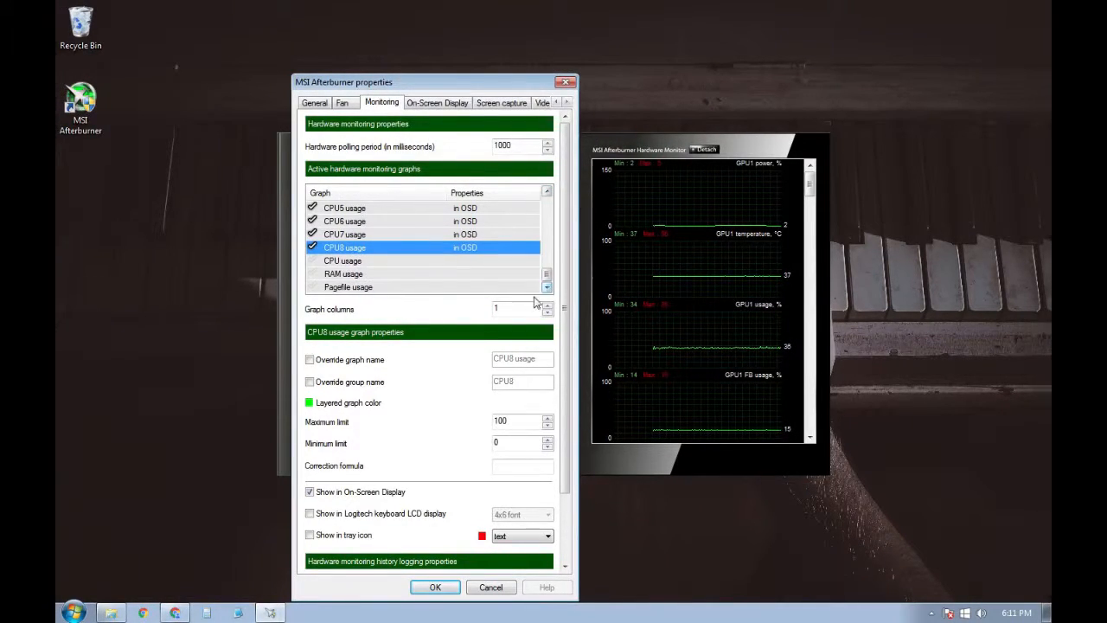
left_click(312, 274)
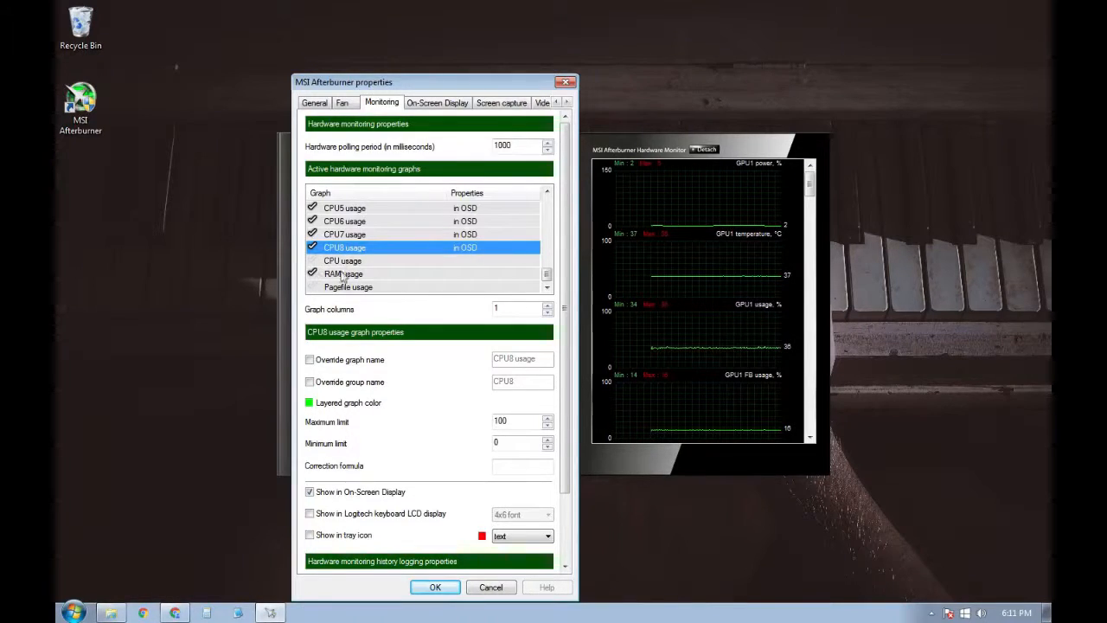
left_click(423, 274)
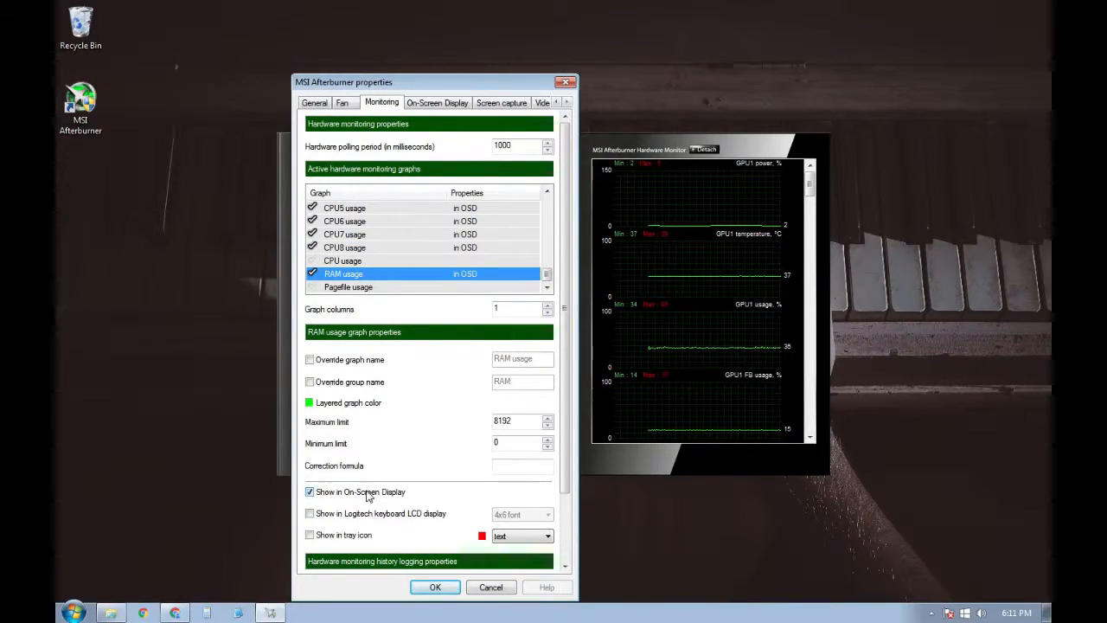
left_click(435, 587)
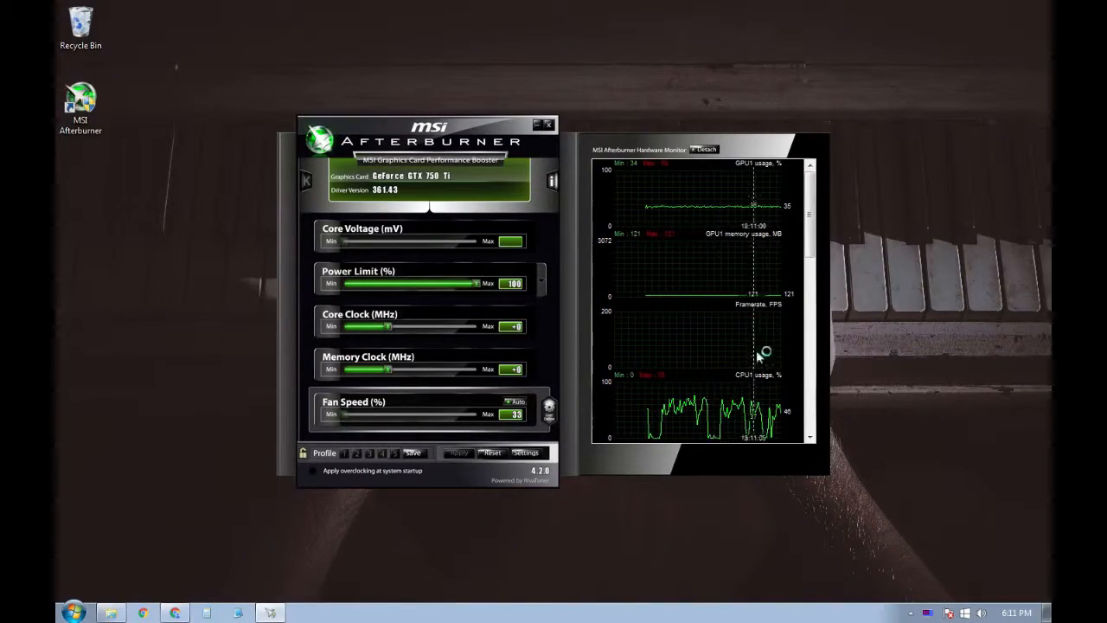
- Minimize the Afterburner window and launch STAR WARS Battlefront from the desktop
mouse_move(807, 185)
left_mouse_down()
mouse_move(788, 374)
mouse_move(800, 181)
left_mouse_up()
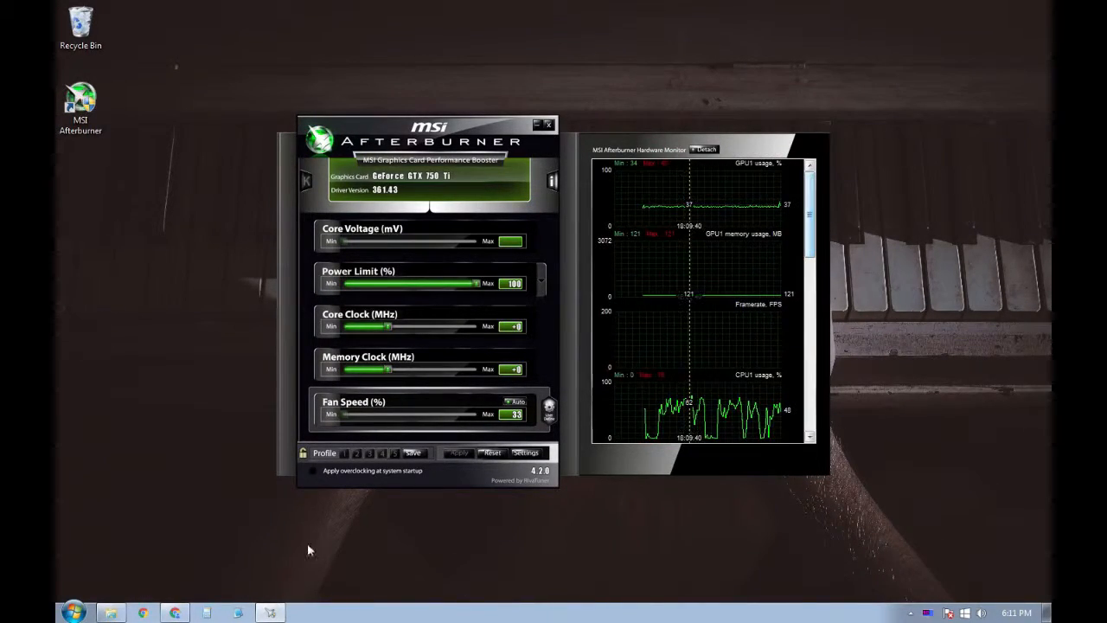
left_click(537, 125)
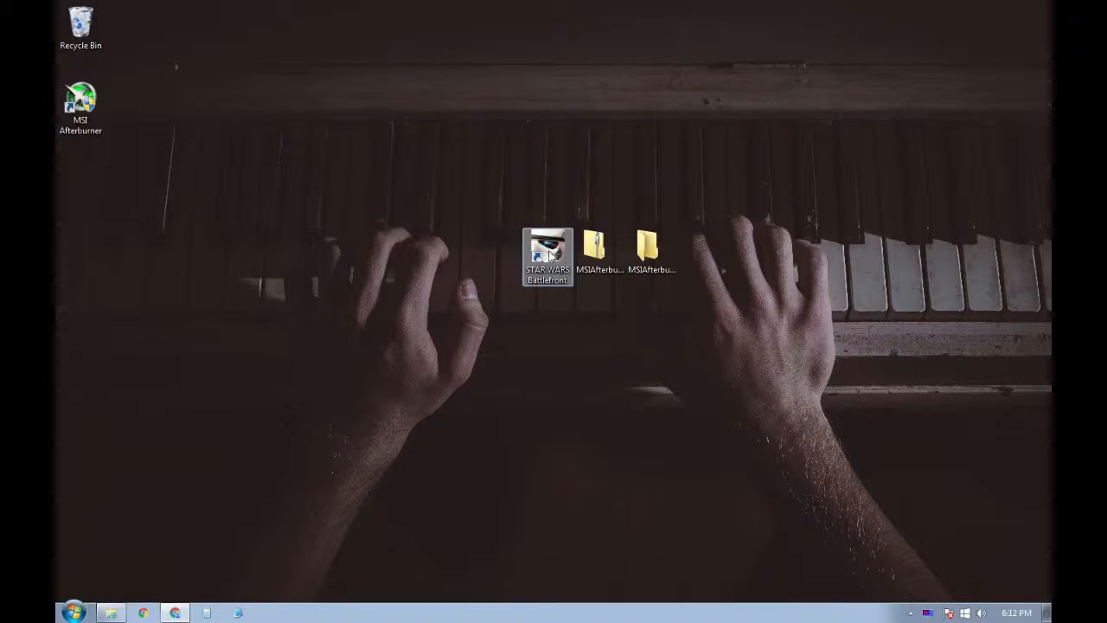
left_click(560, 252)
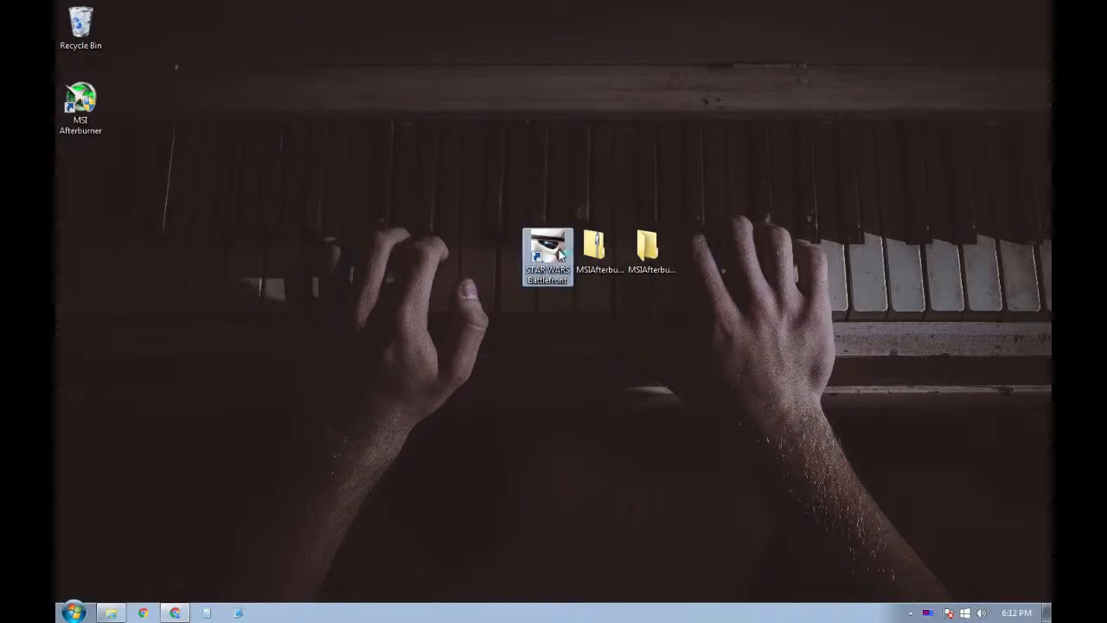
double_click(560, 253)
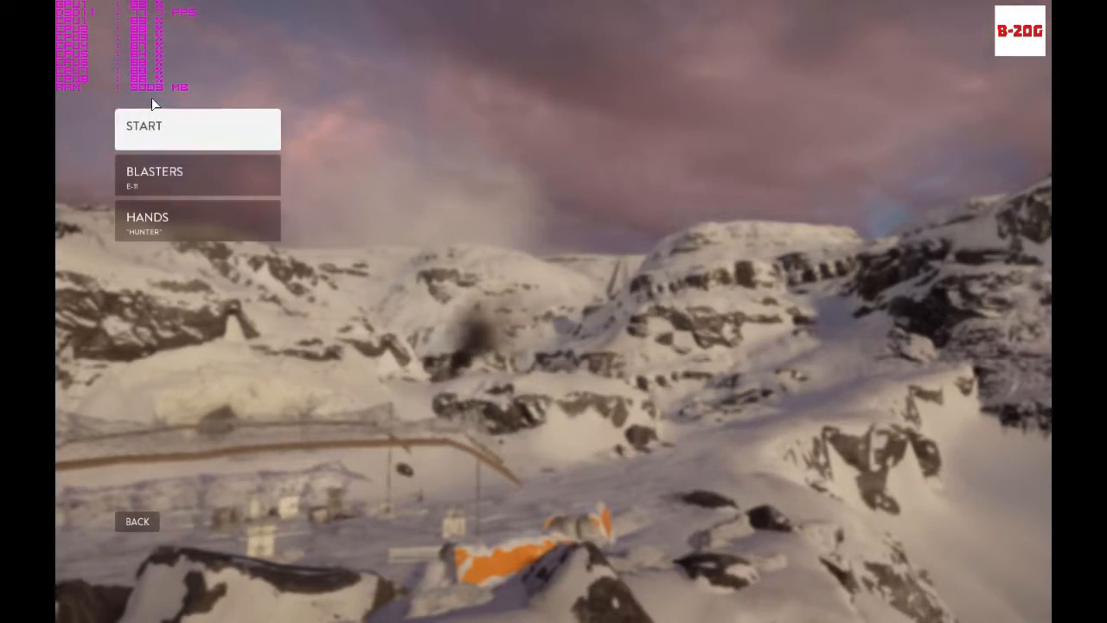
- Start the battle mission and play it while examining the GPU, framerate, CPU and RAM readings of the On-Screen Display
left_click(171, 130)
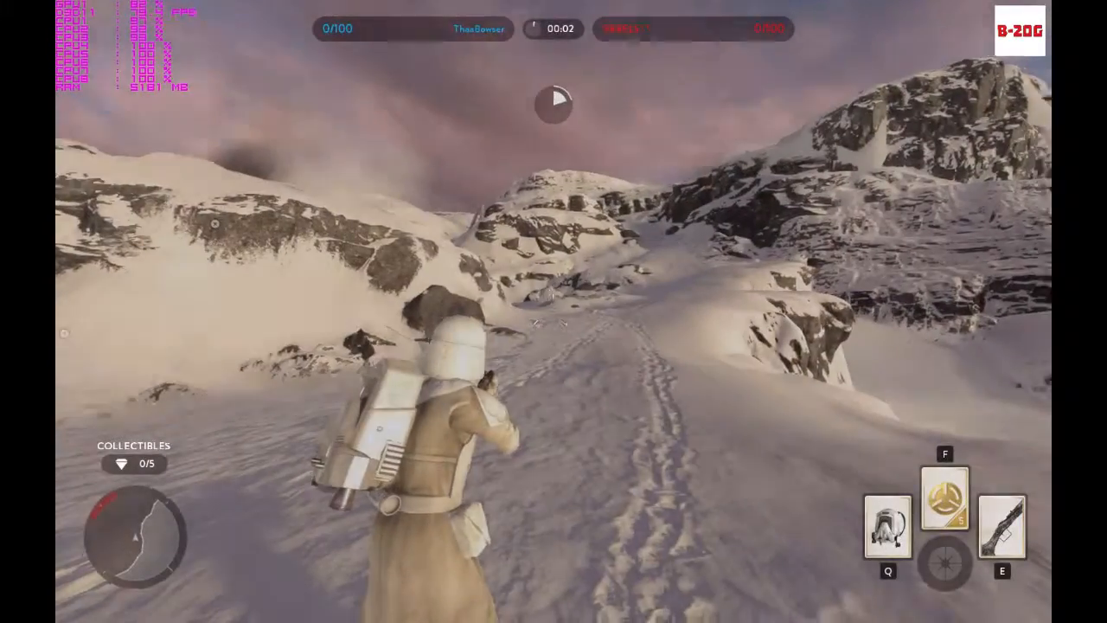
key("w")
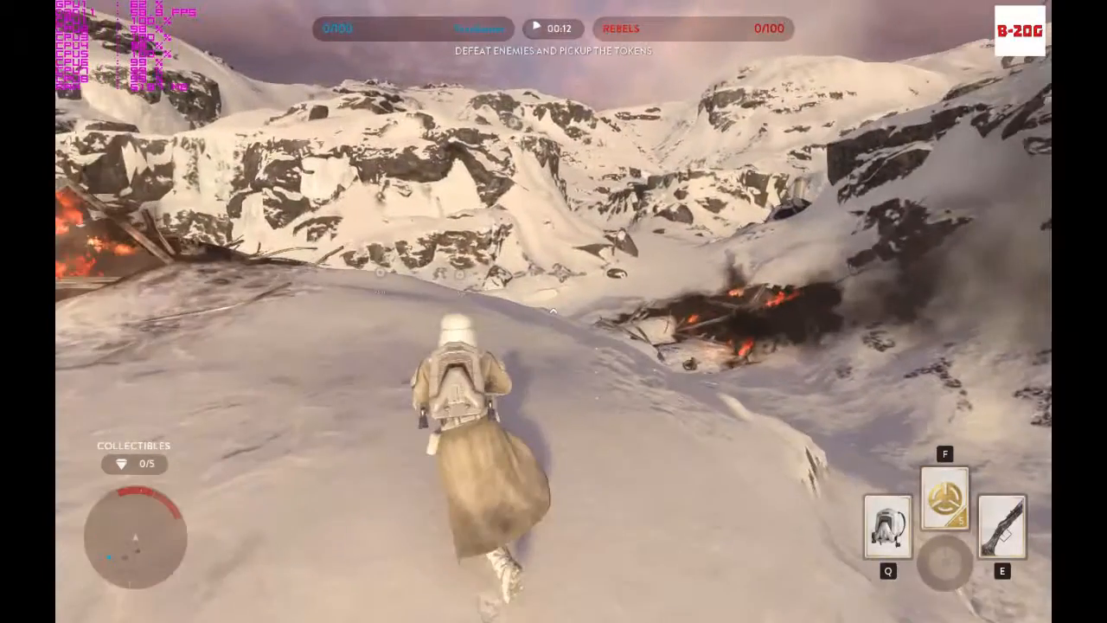
key("q")
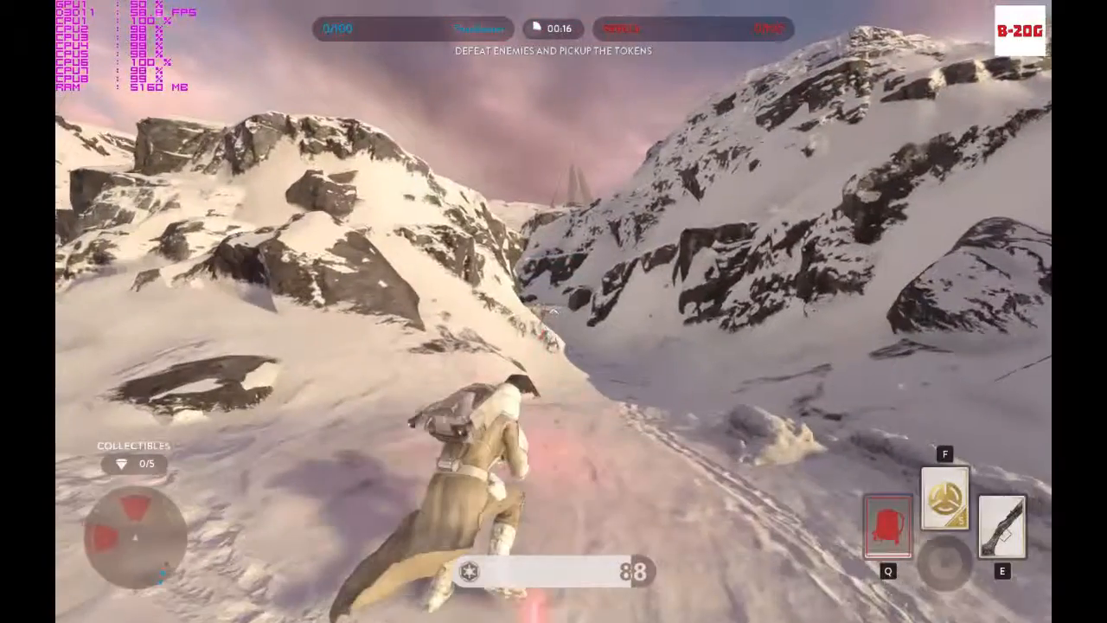
left_click(554, 311)
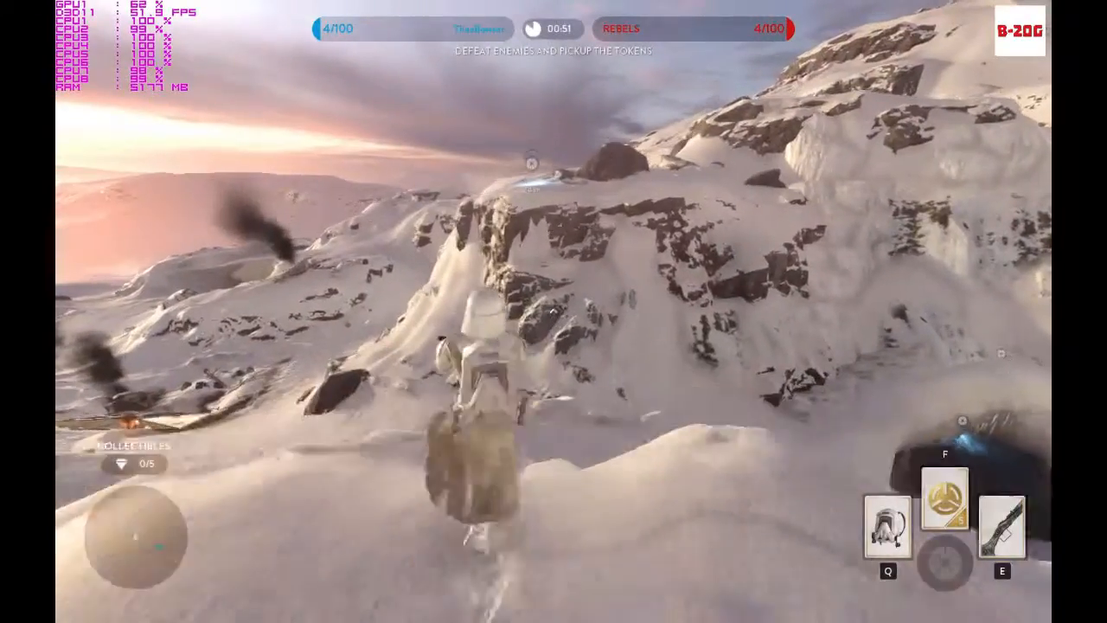
key("q")
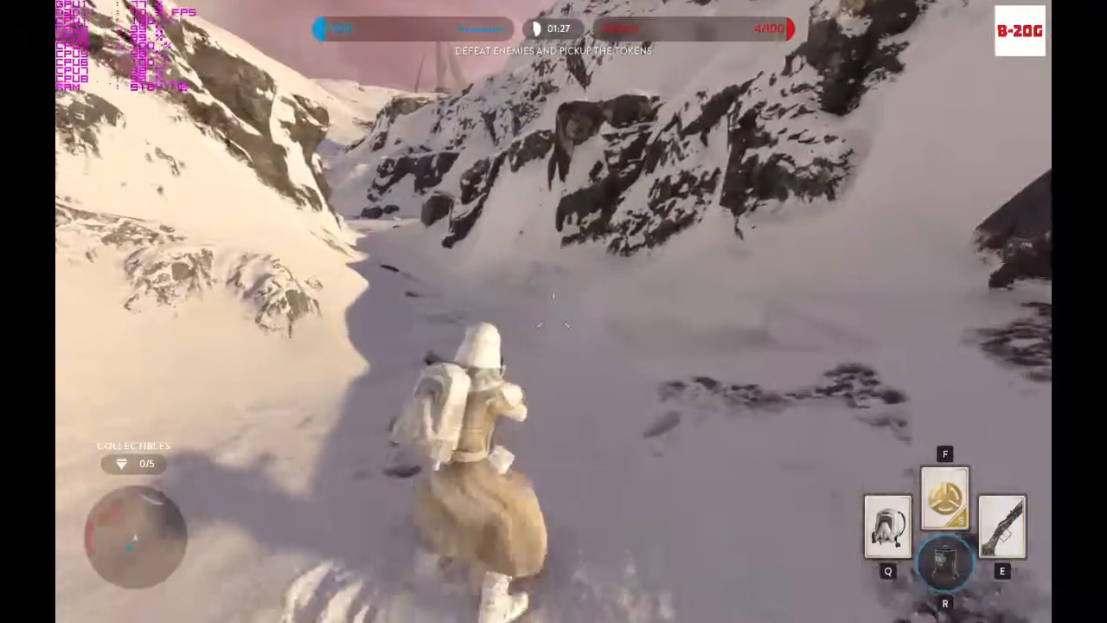
- Pause the running mission, quit it and confirm leaving
key("Escape")
left_click(198, 275)
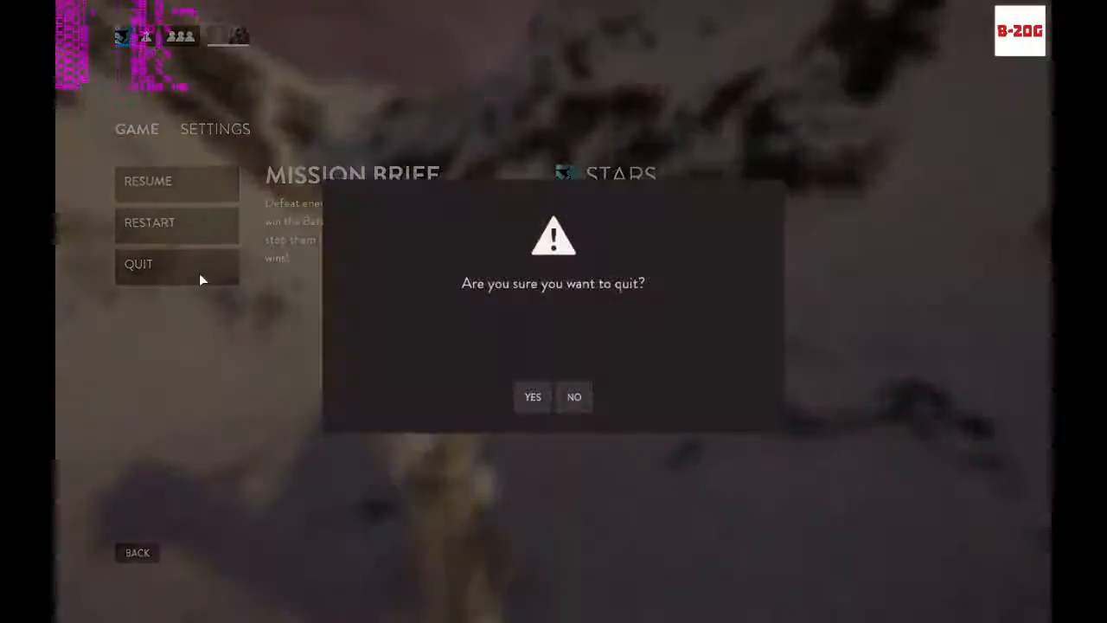
left_click(530, 403)
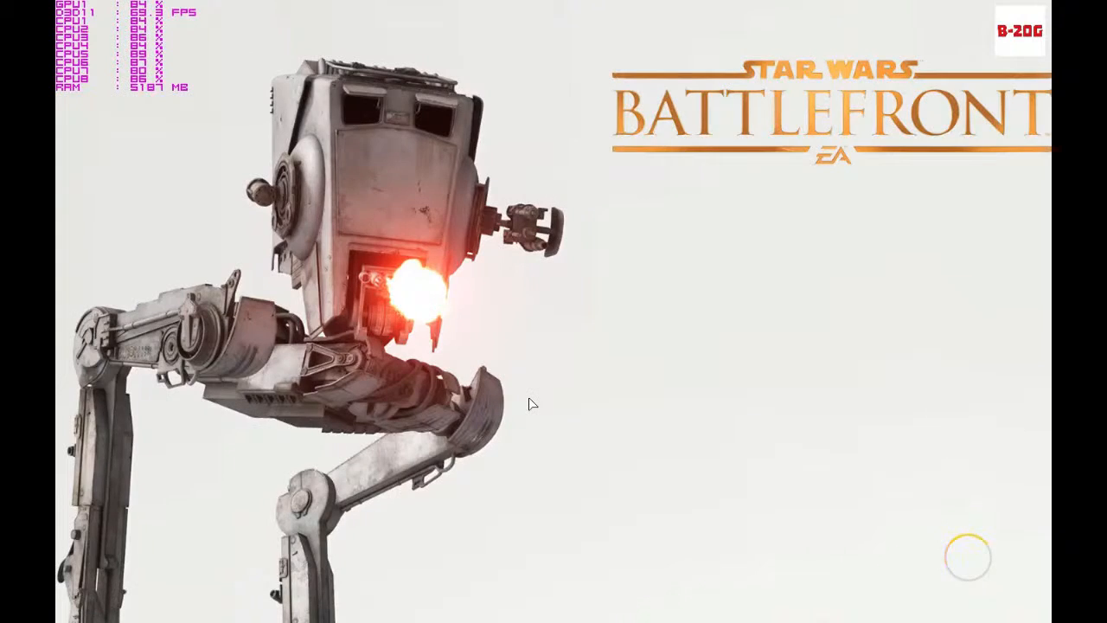